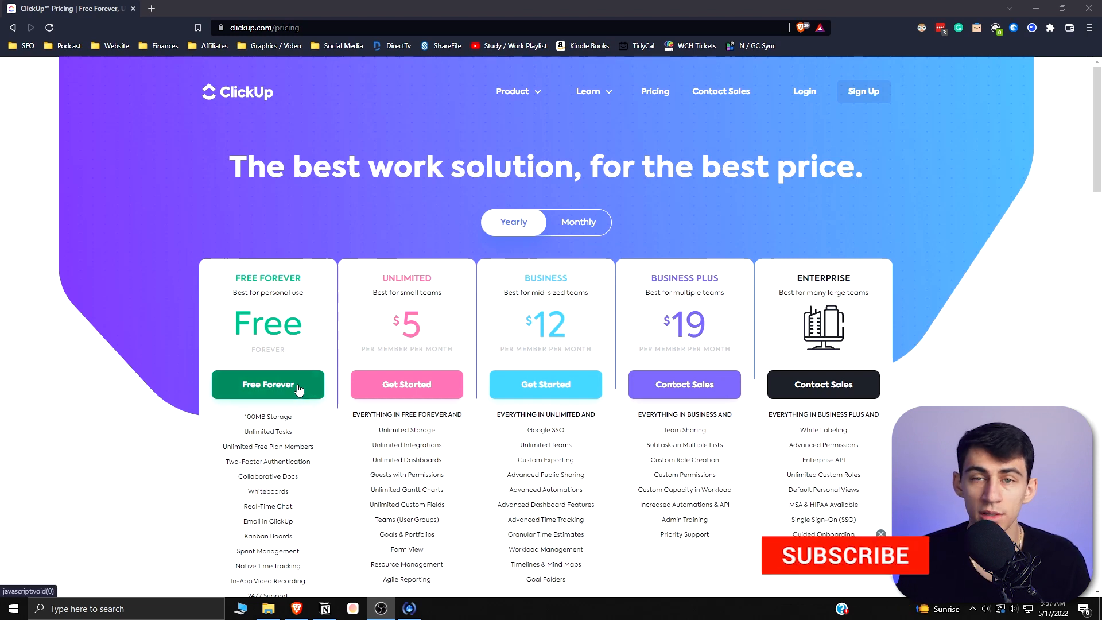
{"action": "scroll", "coordinate": [298, 389], "scroll_direction": "down", "scroll_amount": 2}
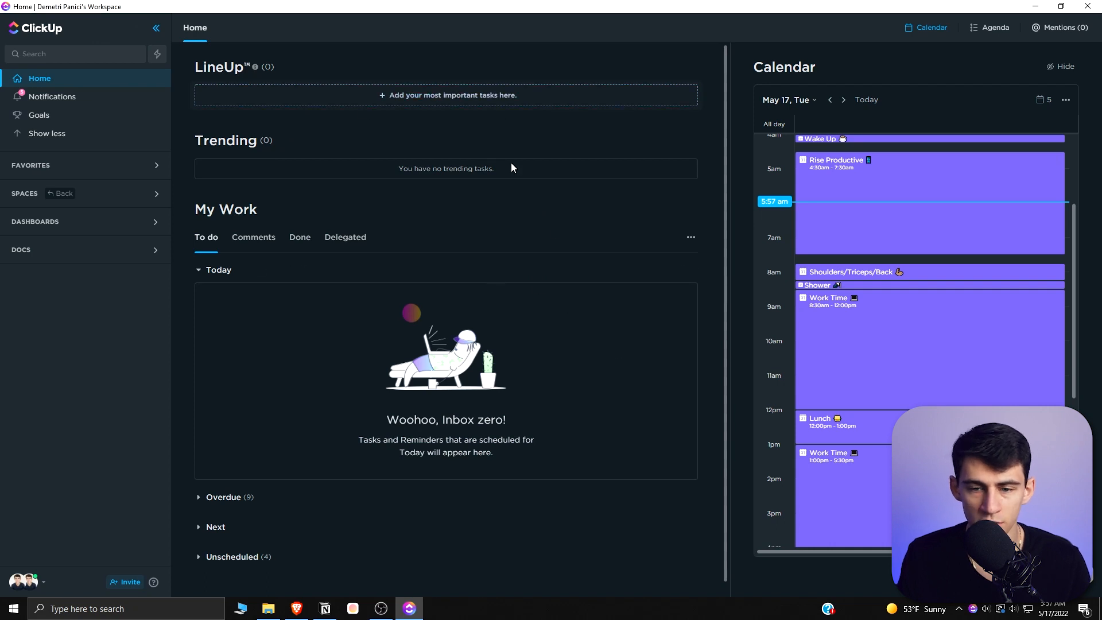
{"action": "scroll", "coordinate": [844, 183], "scroll_direction": "up", "scroll_amount": 1}
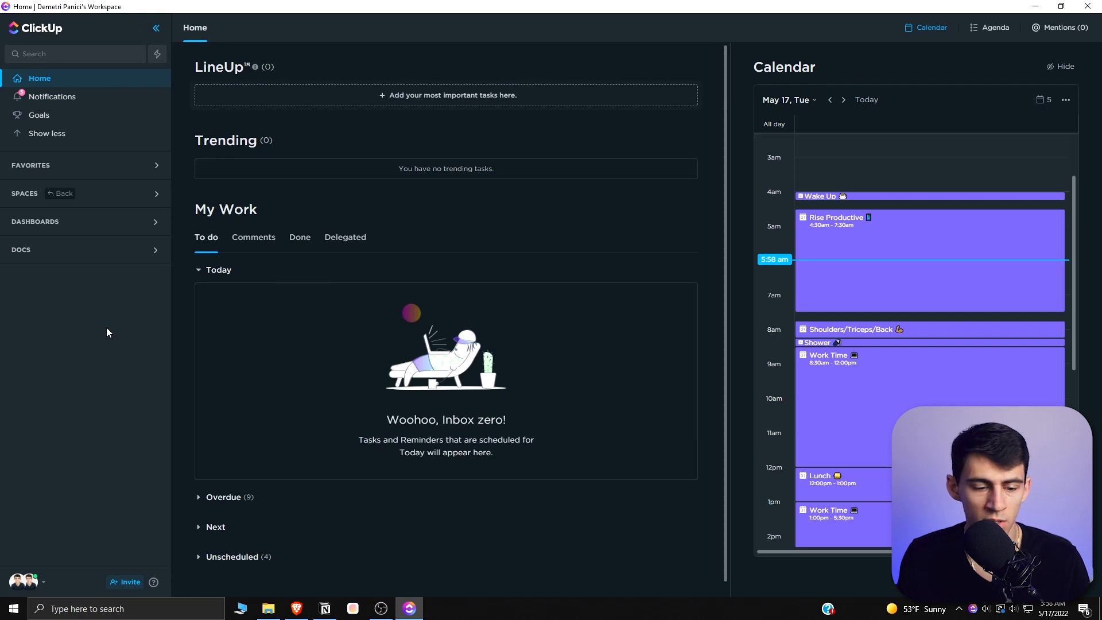
- Open the workspace ClickApps settings and browse through the available ClickApps
{"action": "left_click", "coordinate": [22, 579]}
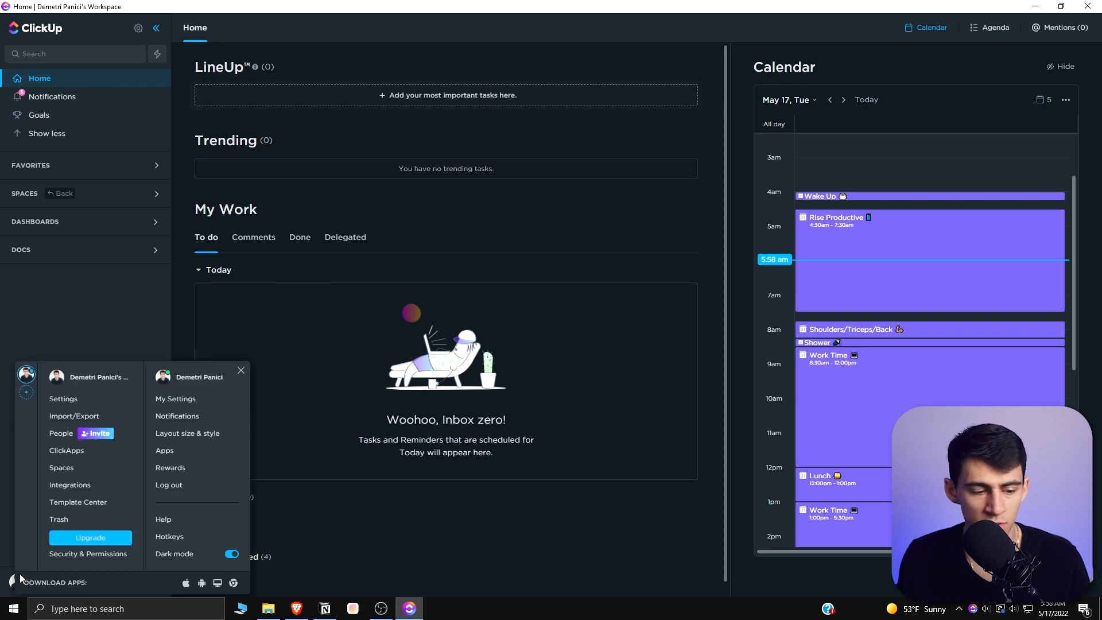
{"action": "left_click", "coordinate": [67, 450]}
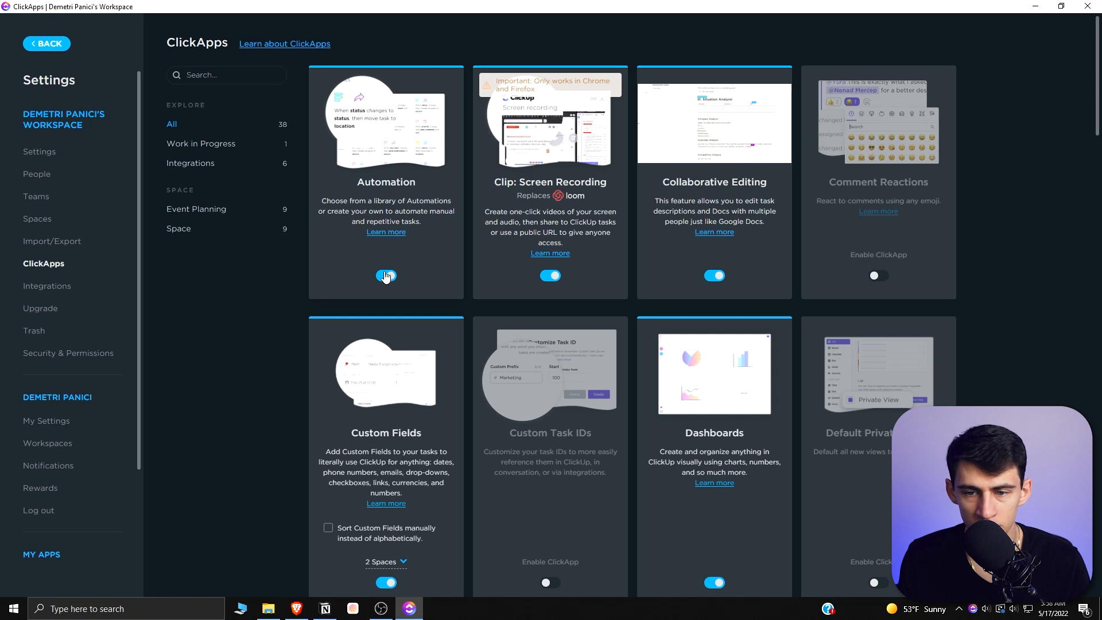
{"action": "scroll", "coordinate": [734, 181], "scroll_direction": "down", "scroll_amount": 1}
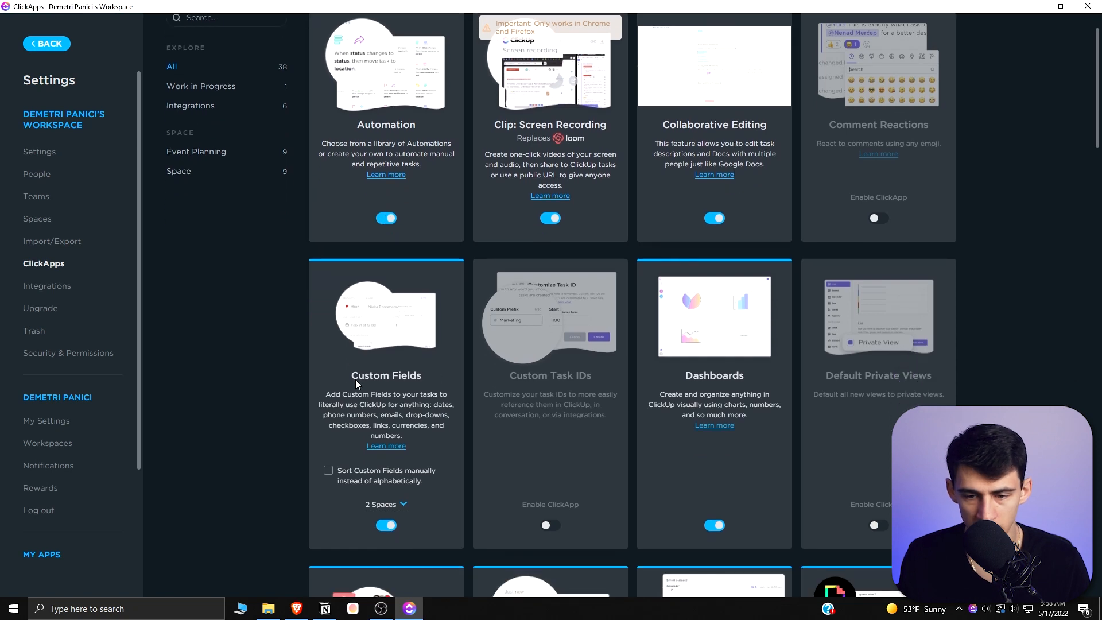
{"action": "scroll", "coordinate": [374, 377], "scroll_direction": "down", "scroll_amount": 2}
{"action": "scroll", "coordinate": [705, 260], "scroll_direction": "down", "scroll_amount": 2}
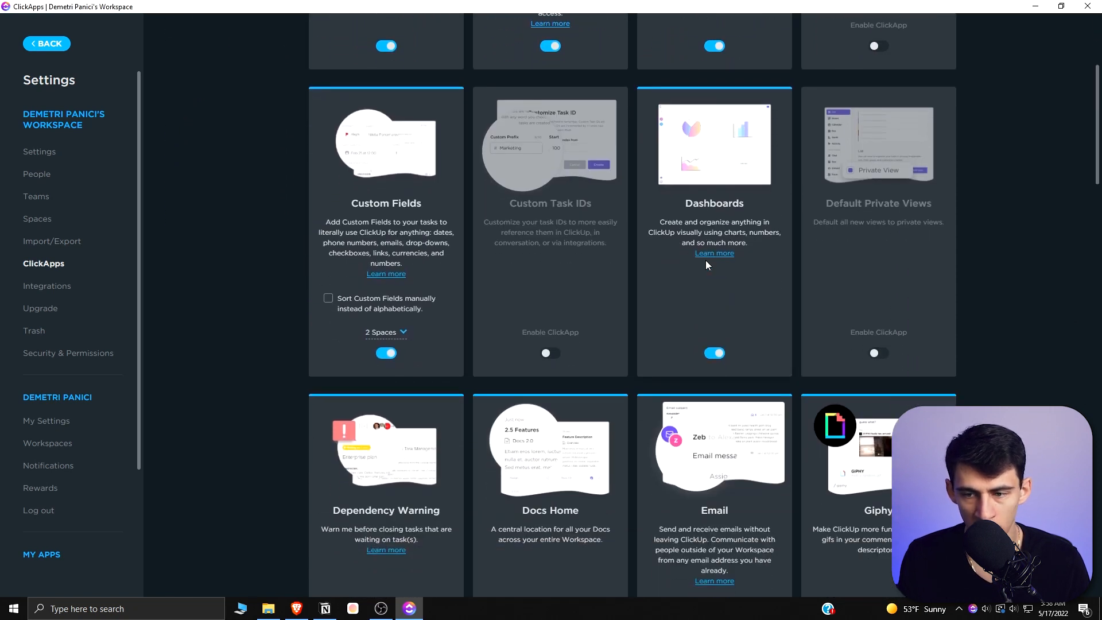
{"action": "scroll", "coordinate": [370, 318], "scroll_direction": "down", "scroll_amount": 2}
{"action": "scroll", "coordinate": [394, 339], "scroll_direction": "down", "scroll_amount": 5}
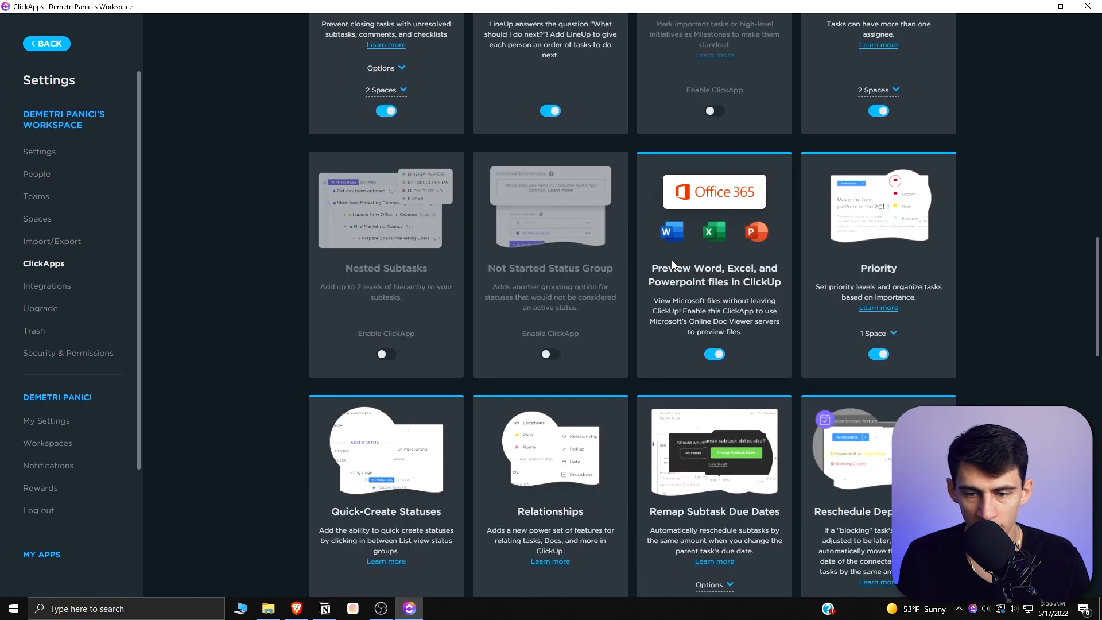
{"action": "scroll", "coordinate": [679, 260], "scroll_direction": "down", "scroll_amount": 1}
{"action": "scroll", "coordinate": [622, 219], "scroll_direction": "down", "scroll_amount": 2}
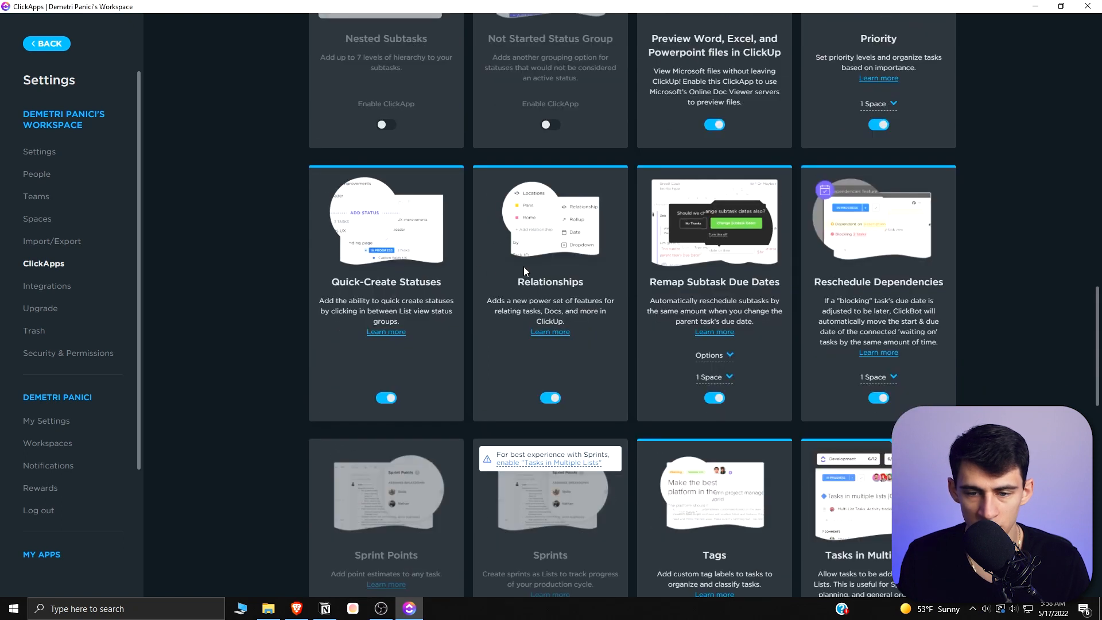
{"action": "scroll", "coordinate": [632, 279], "scroll_direction": "down", "scroll_amount": 4}
{"action": "scroll", "coordinate": [648, 295], "scroll_direction": "down", "scroll_amount": 10}
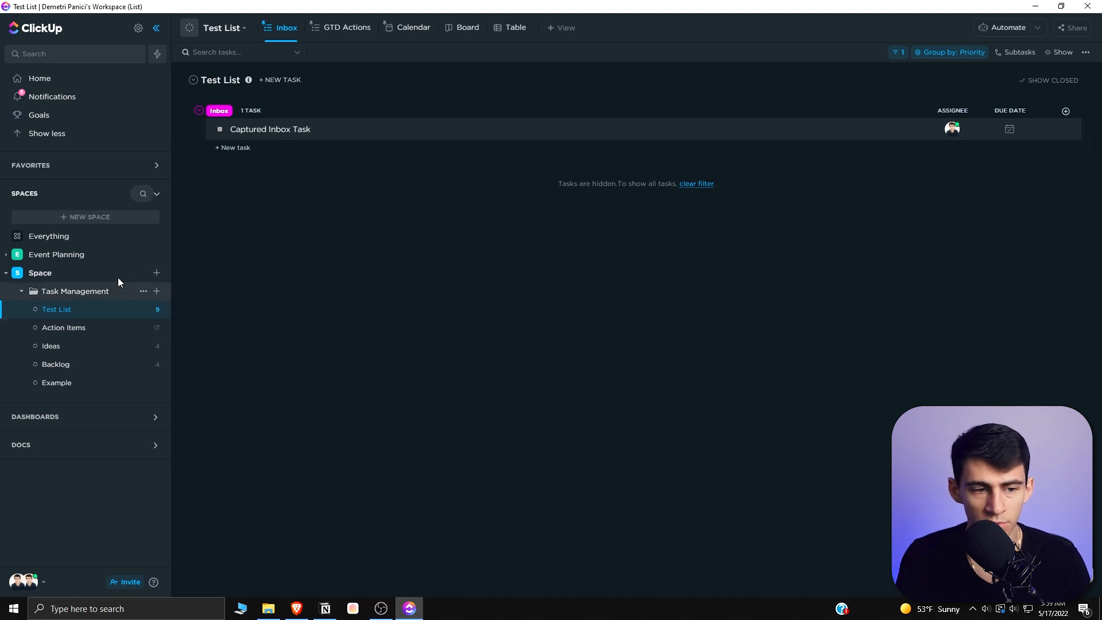
- Start a new Space, browse the Space templates and inspect the contents of the Project Management template
{"action": "left_click", "coordinate": [94, 217]}
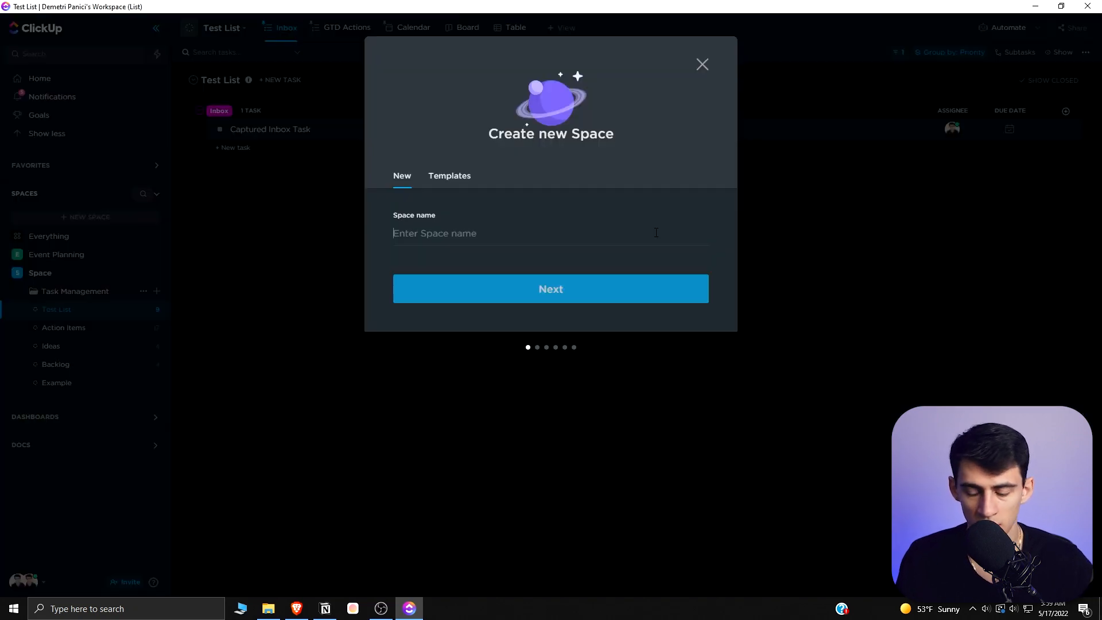
{"action": "left_click", "coordinate": [464, 176]}
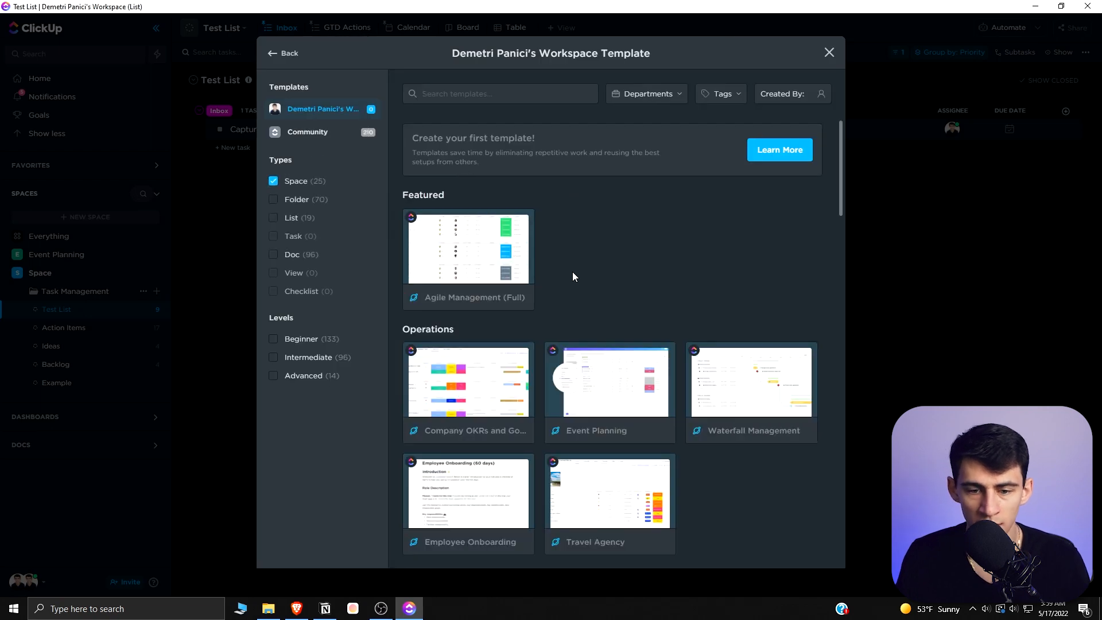
{"action": "scroll", "coordinate": [676, 284], "scroll_direction": "down", "scroll_amount": 3}
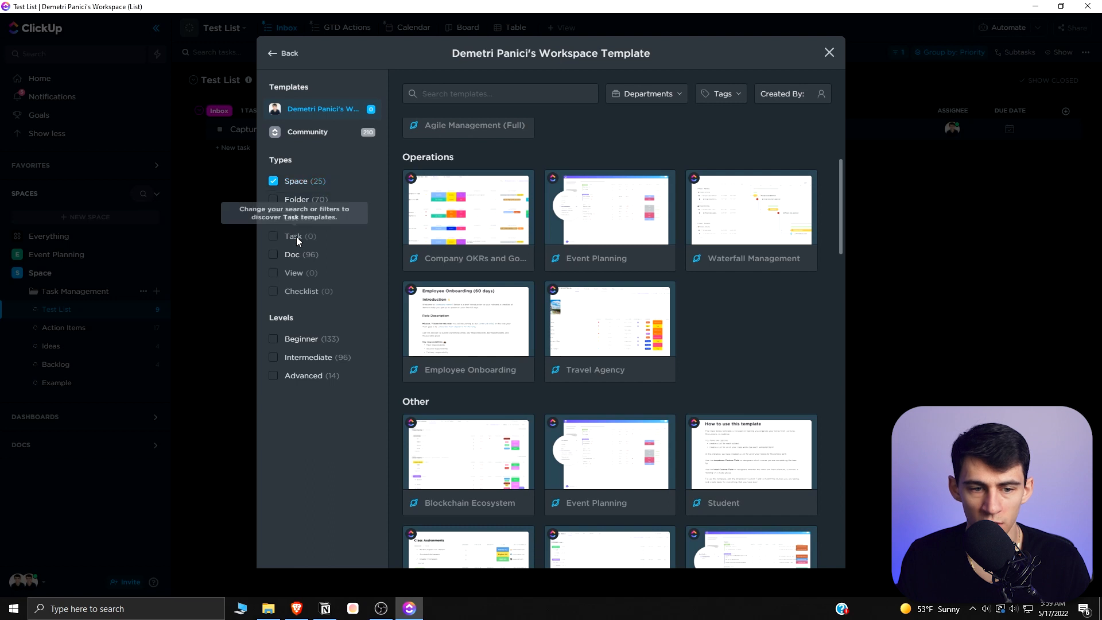
{"action": "scroll", "coordinate": [509, 256], "scroll_direction": "down", "scroll_amount": 6}
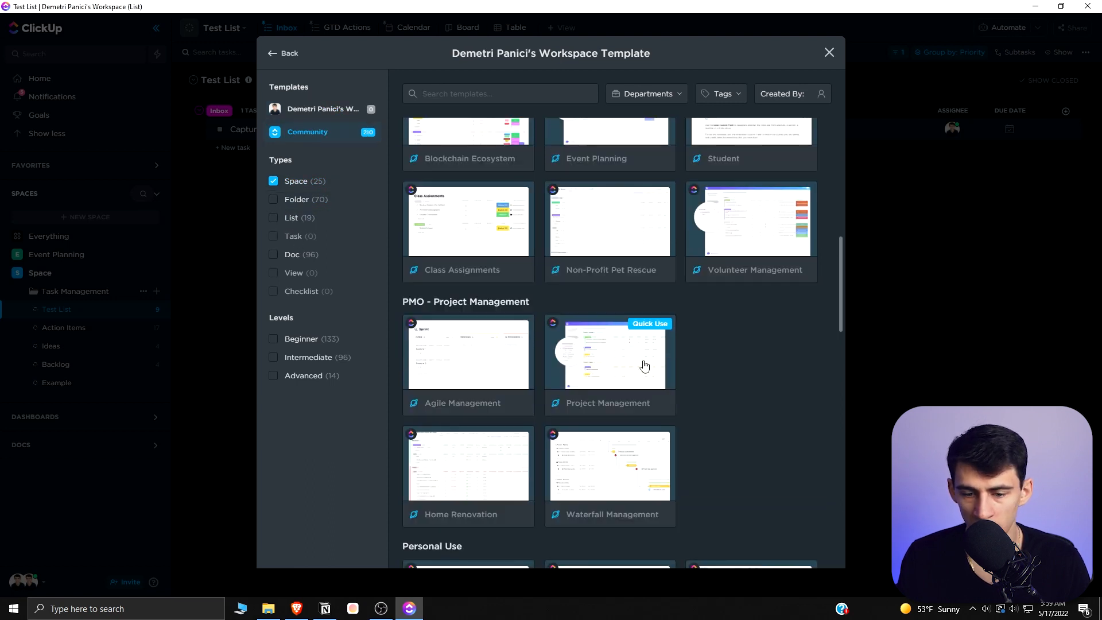
{"action": "left_click", "coordinate": [644, 366]}
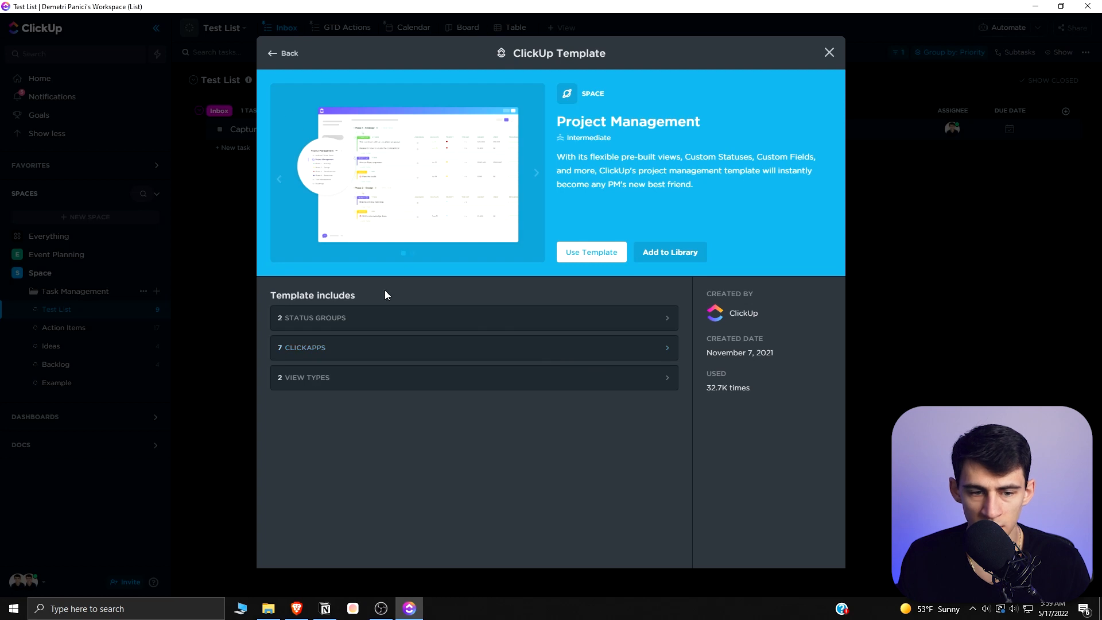
{"action": "left_click", "coordinate": [302, 348]}
{"action": "left_click", "coordinate": [306, 349]}
{"action": "left_click", "coordinate": [317, 379]}
{"action": "left_click", "coordinate": [318, 379]}
{"action": "left_click", "coordinate": [351, 318]}
{"action": "left_click", "coordinate": [353, 317]}
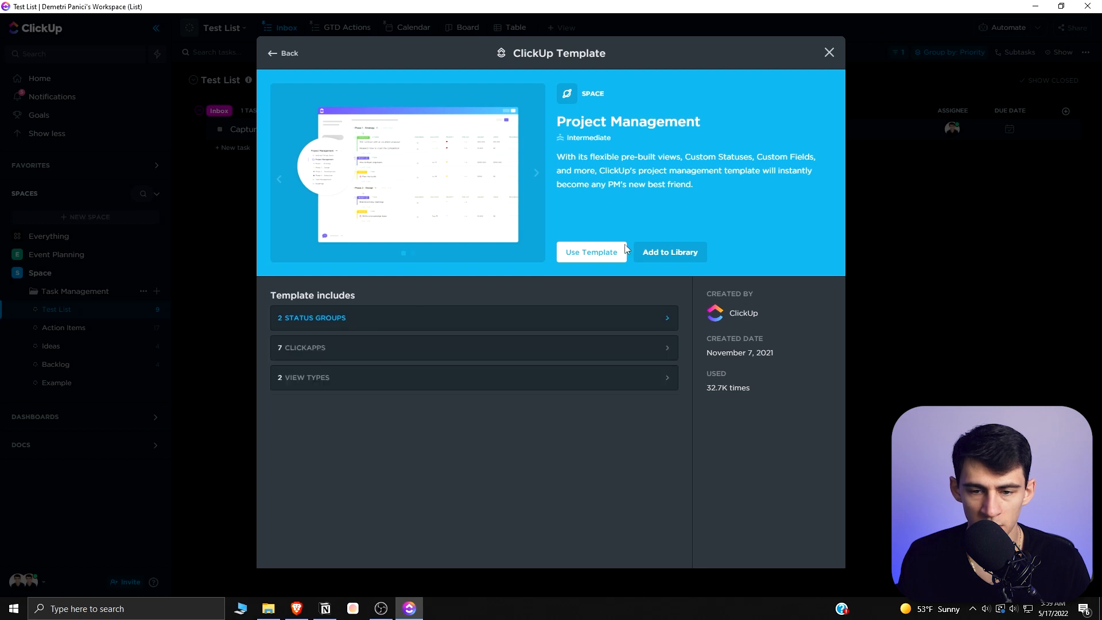
- Create a Space from the Project Management template named Project Management, importing everything
{"action": "left_click", "coordinate": [592, 252]}
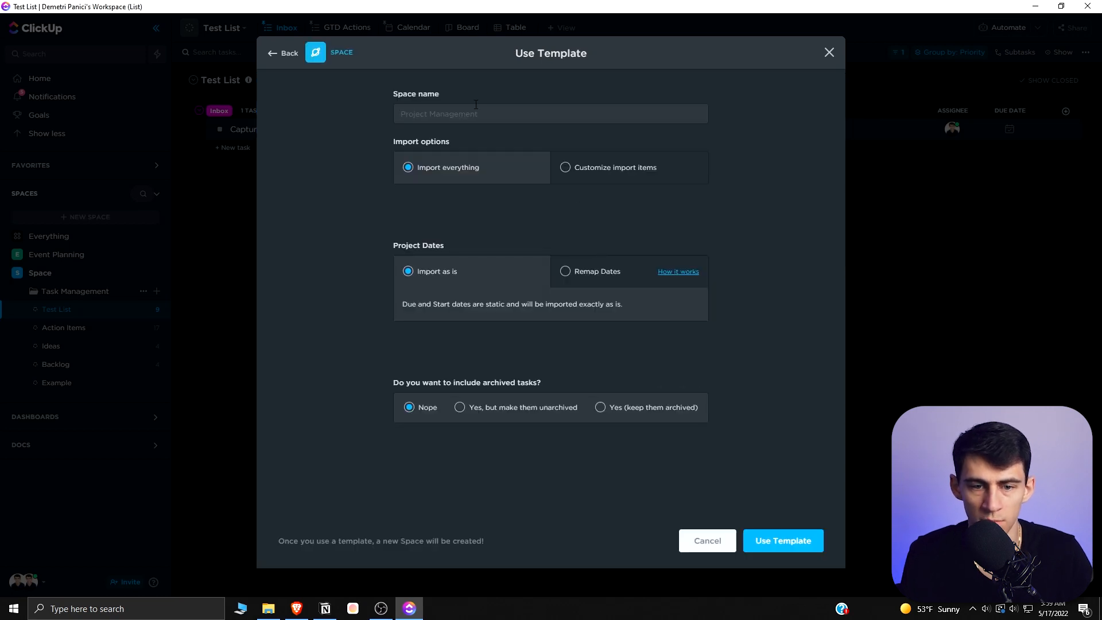
{"action": "type", "text": "Project Management"}
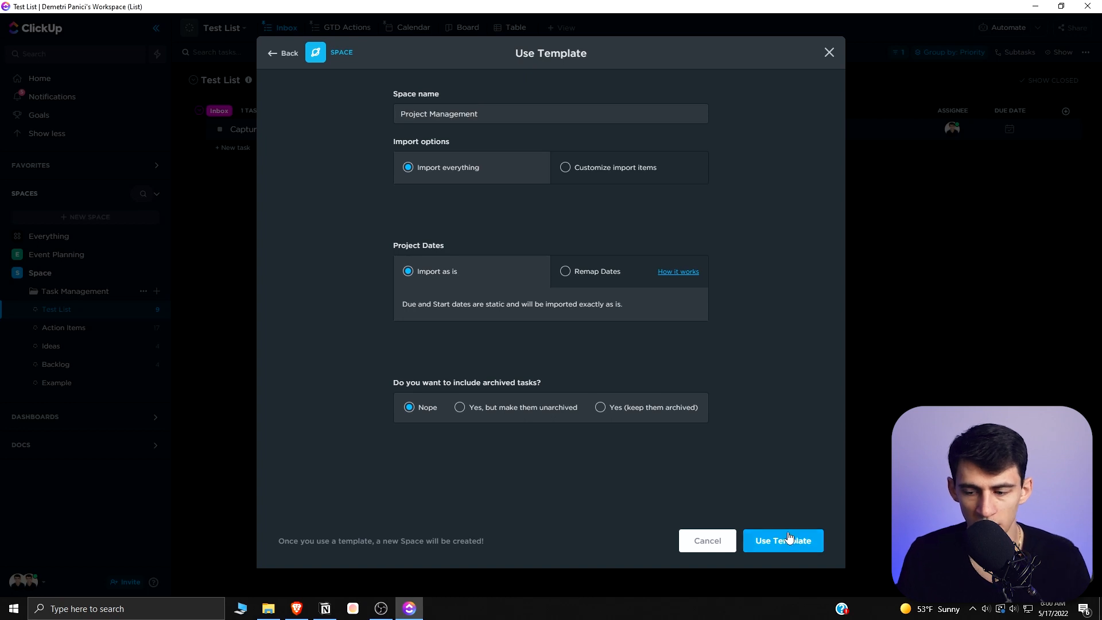
{"action": "left_click", "coordinate": [785, 540]}
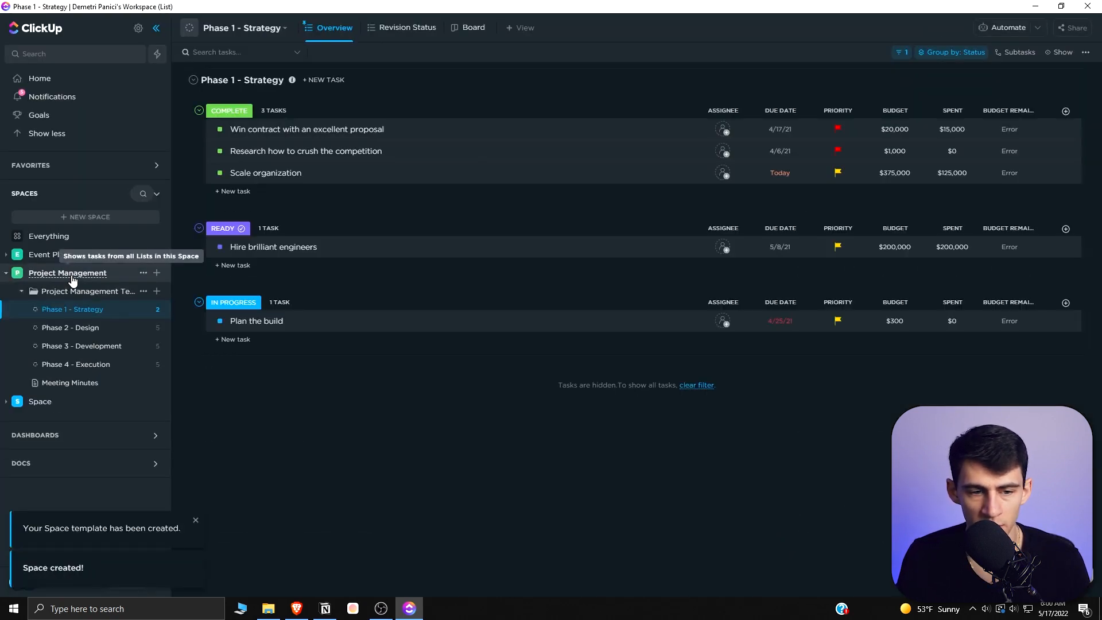
- Create a new Doc inside the Project Management space
{"action": "left_click", "coordinate": [73, 293]}
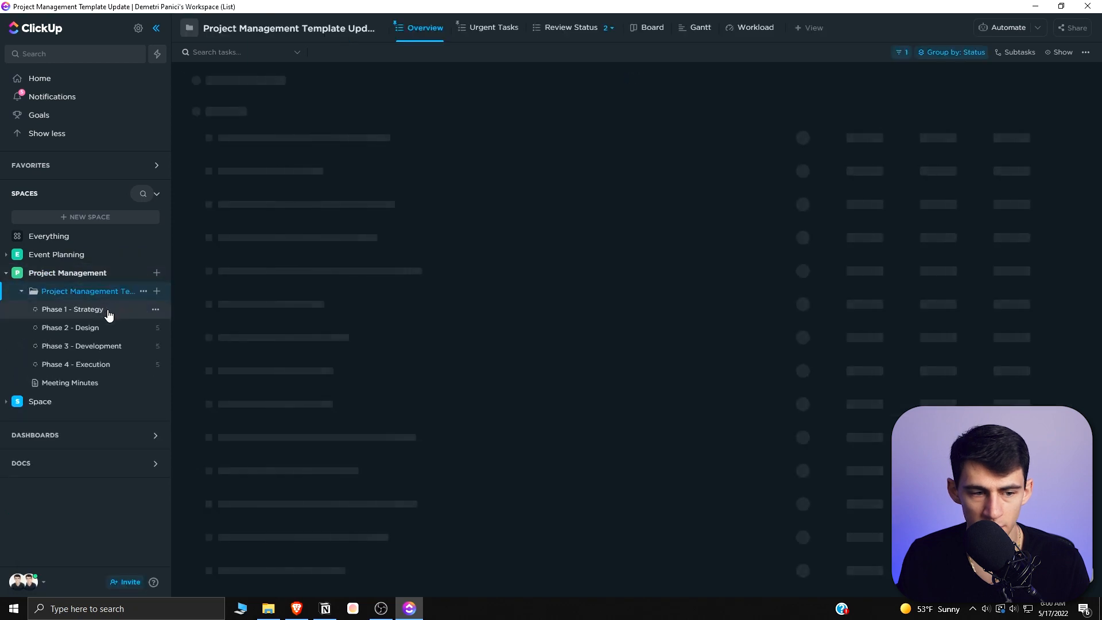
{"action": "left_click", "coordinate": [158, 275]}
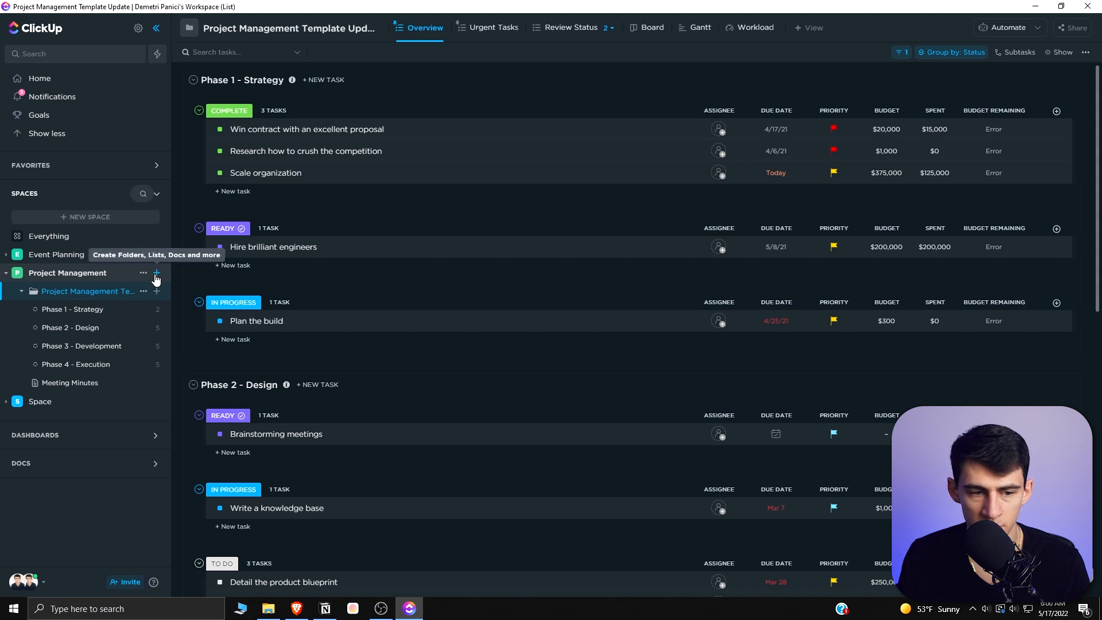
{"action": "left_click", "coordinate": [156, 277]}
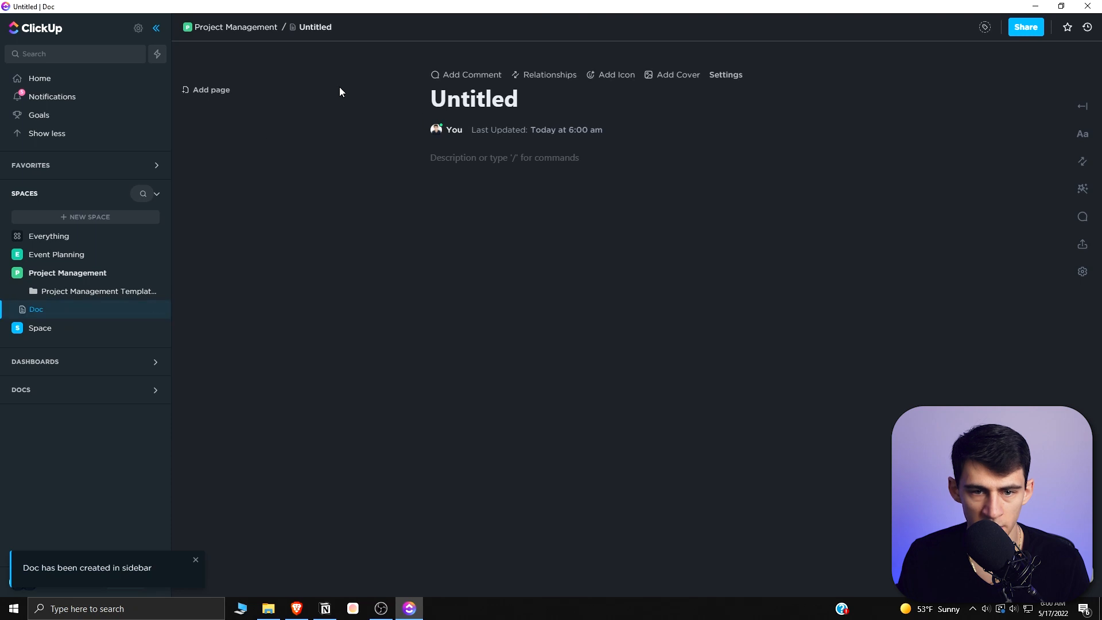
- Create a folder named Documents in the Project Management space
{"action": "left_click", "coordinate": [156, 273]}
{"action": "left_click", "coordinate": [178, 374]}
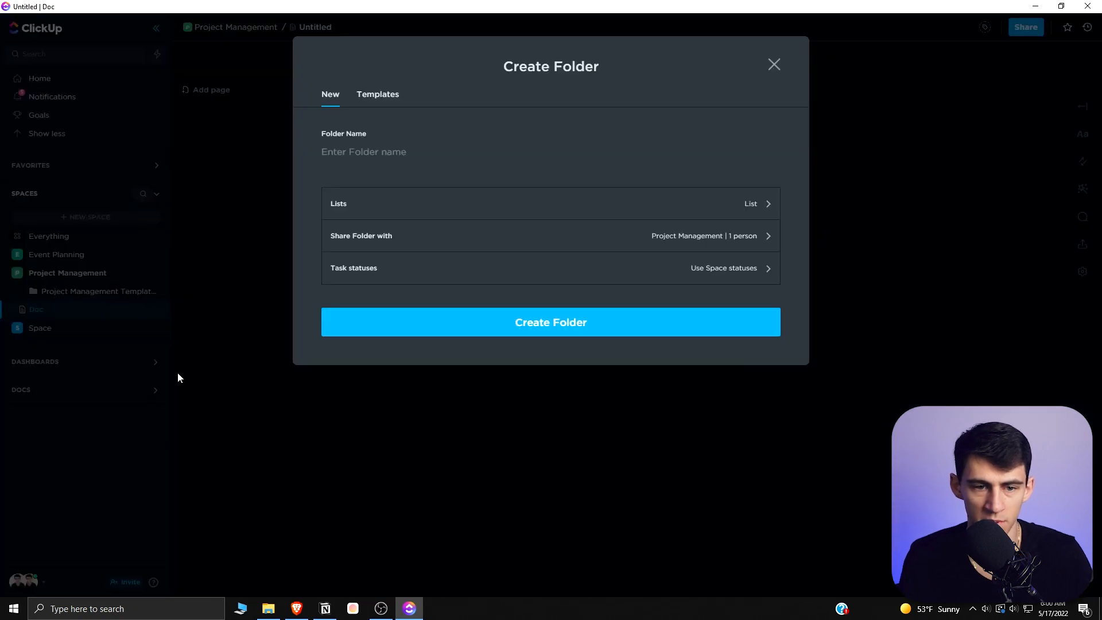
{"action": "type", "text": "Documents"}
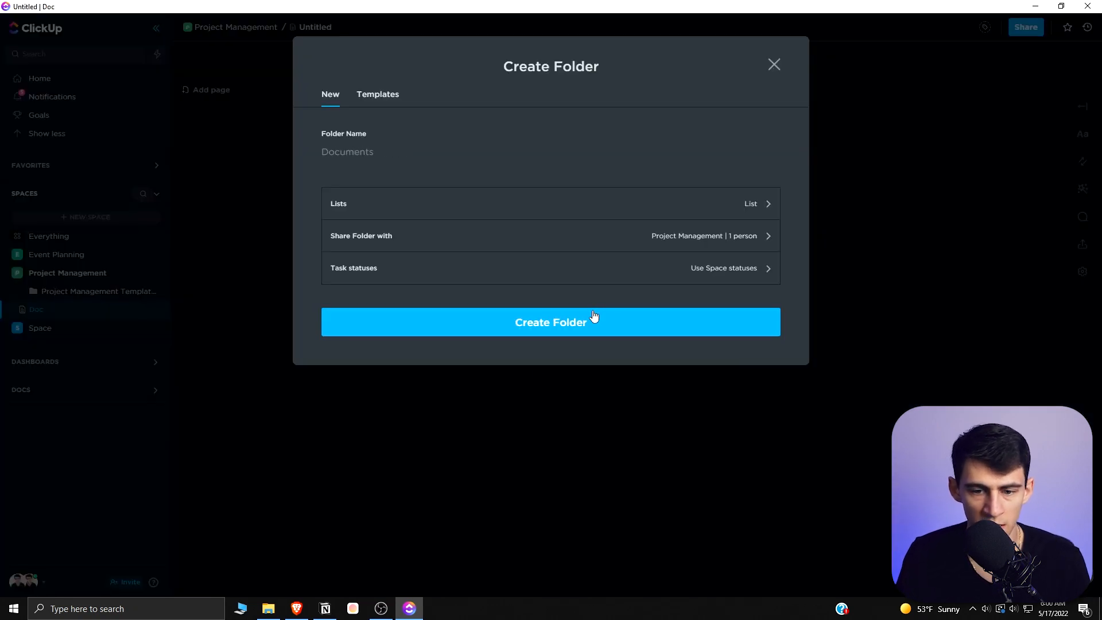
{"action": "left_click", "coordinate": [595, 315]}
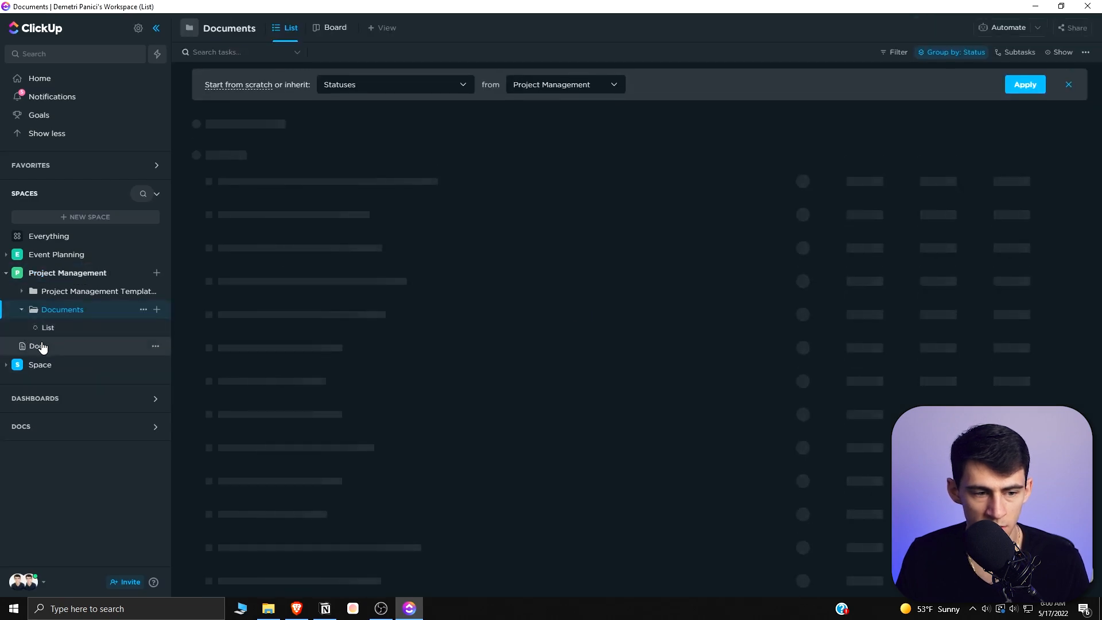
- Move the new Doc into the Documents folder
{"action": "left_click_drag", "start_coordinate": [43, 347], "coordinate": [53, 325]}
{"action": "left_click", "coordinate": [155, 346]}
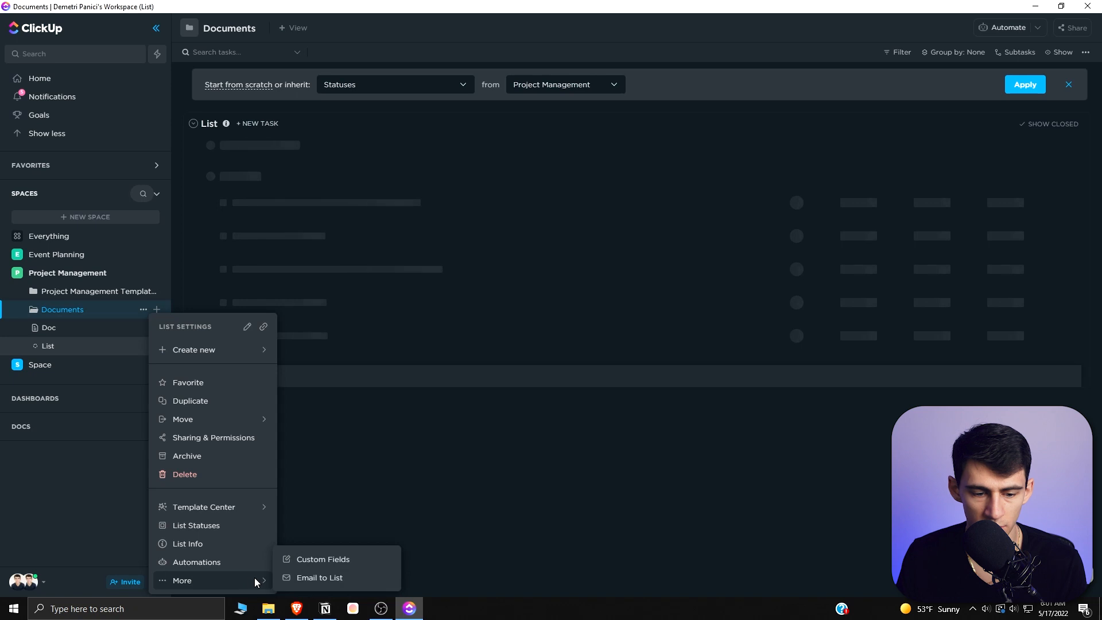
{"action": "mouse_move", "coordinate": [53, 346]}
{"action": "left_mouse_down"}
{"action": "mouse_move", "coordinate": [68, 338]}
{"action": "mouse_move", "coordinate": [56, 333]}
{"action": "left_mouse_up"}
- Open the custom field manager for the Phase 1 - Strategy task and view the field types, then close it
{"action": "left_click", "coordinate": [82, 293]}
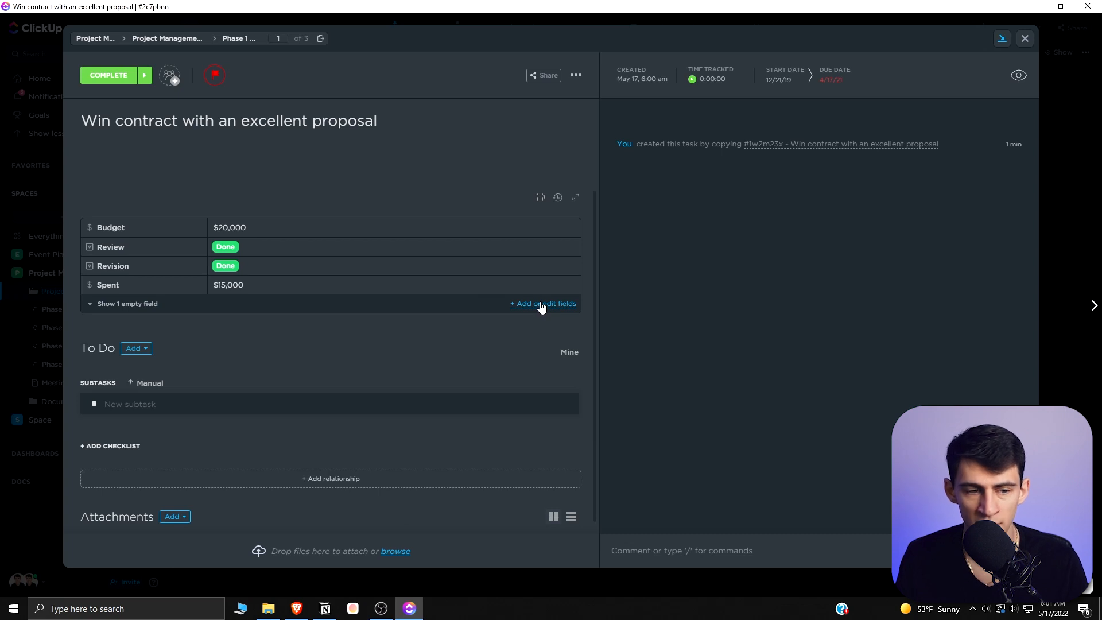
{"action": "left_click", "coordinate": [541, 304]}
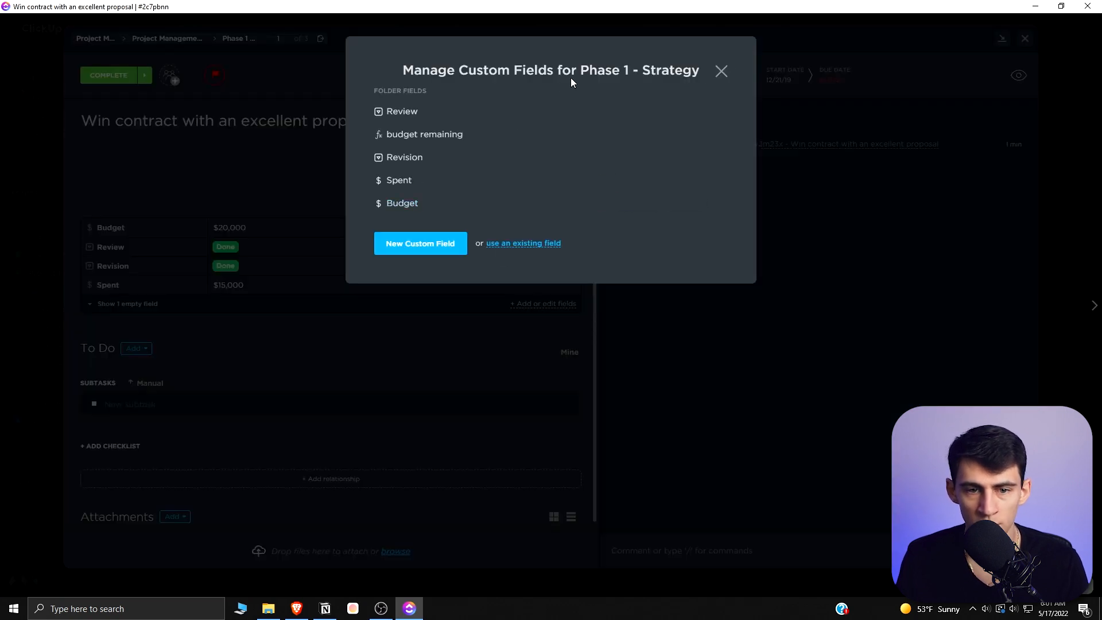
{"action": "left_click", "coordinate": [433, 247]}
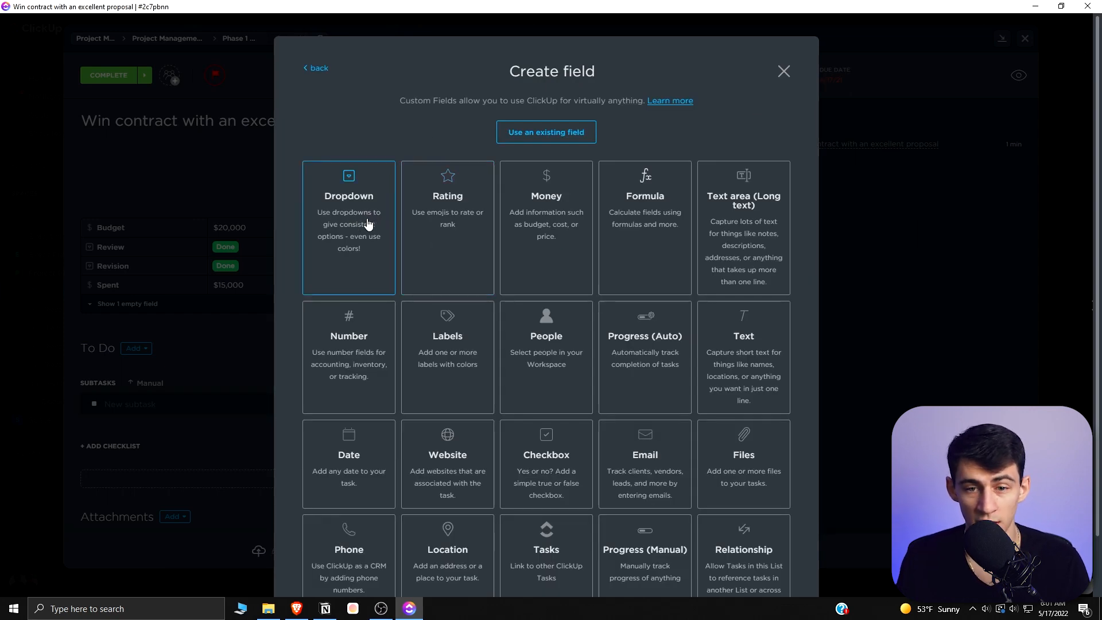
{"action": "left_click", "coordinate": [315, 69]}
{"action": "left_click", "coordinate": [721, 71]}
- Open the Revision field's option list on the task and dismiss it
{"action": "left_click", "coordinate": [280, 268]}
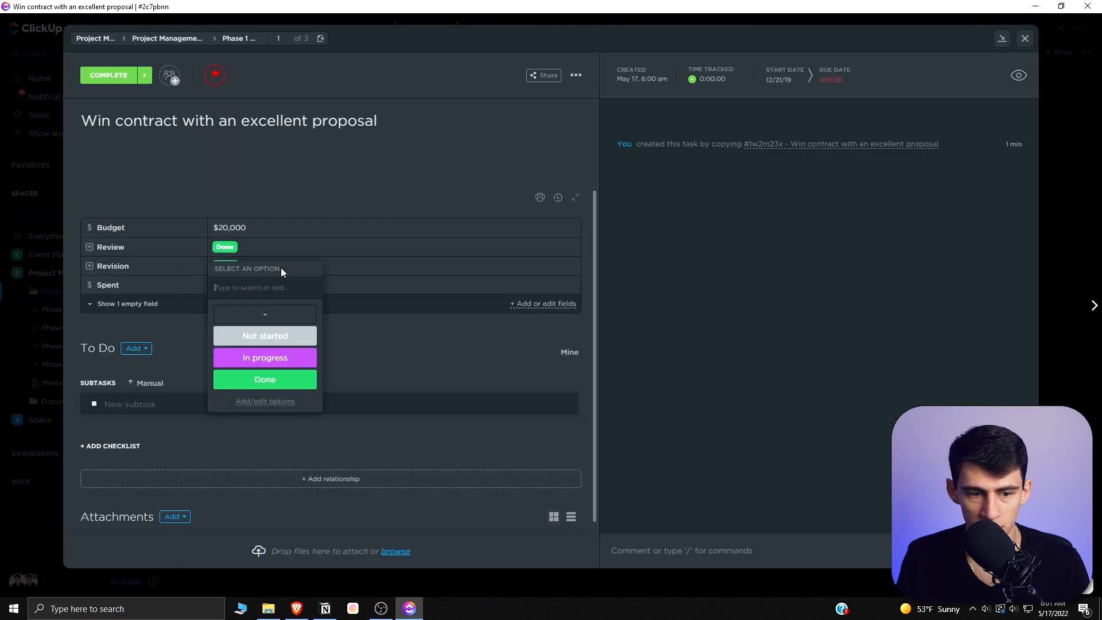
{"action": "left_click", "coordinate": [114, 241]}
{"action": "left_click", "coordinate": [256, 268]}
- Browse the custom field types offered for a new custom field, then close the dialog
{"action": "left_click", "coordinate": [541, 304]}
{"action": "left_click", "coordinate": [515, 246]}
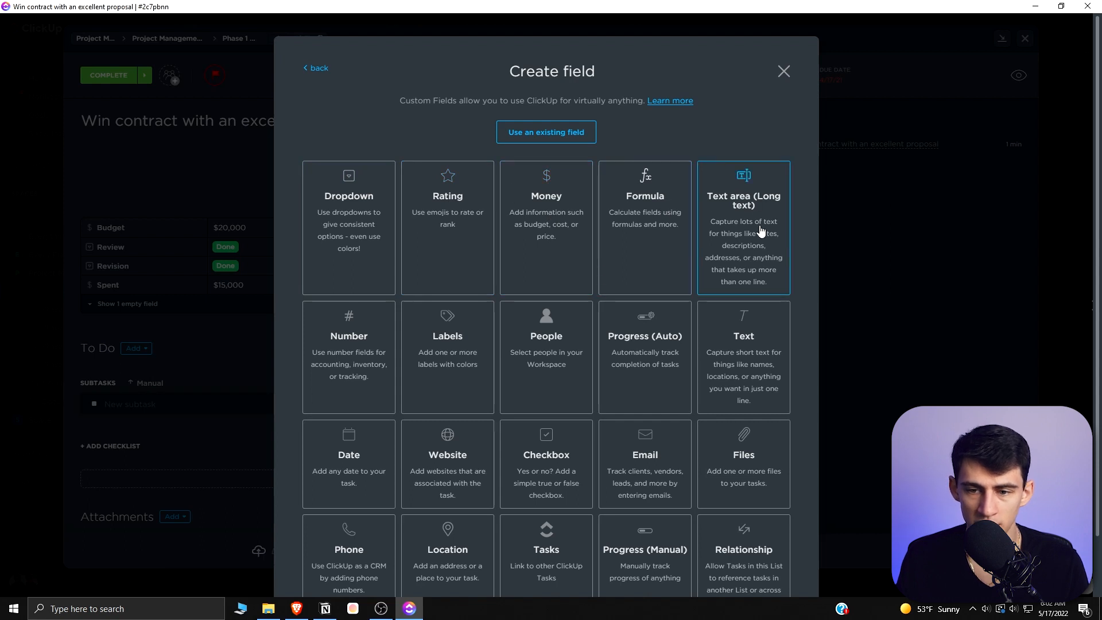
{"action": "scroll", "coordinate": [468, 352], "scroll_direction": "down", "scroll_amount": 1}
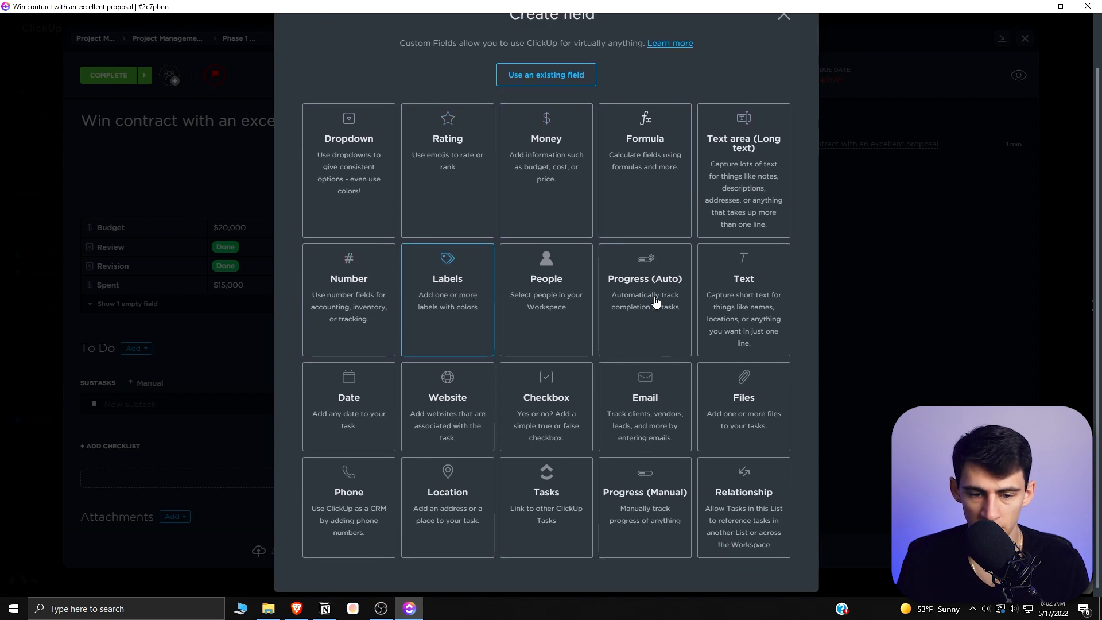
{"action": "scroll", "coordinate": [482, 240], "scroll_direction": "down", "scroll_amount": 1}
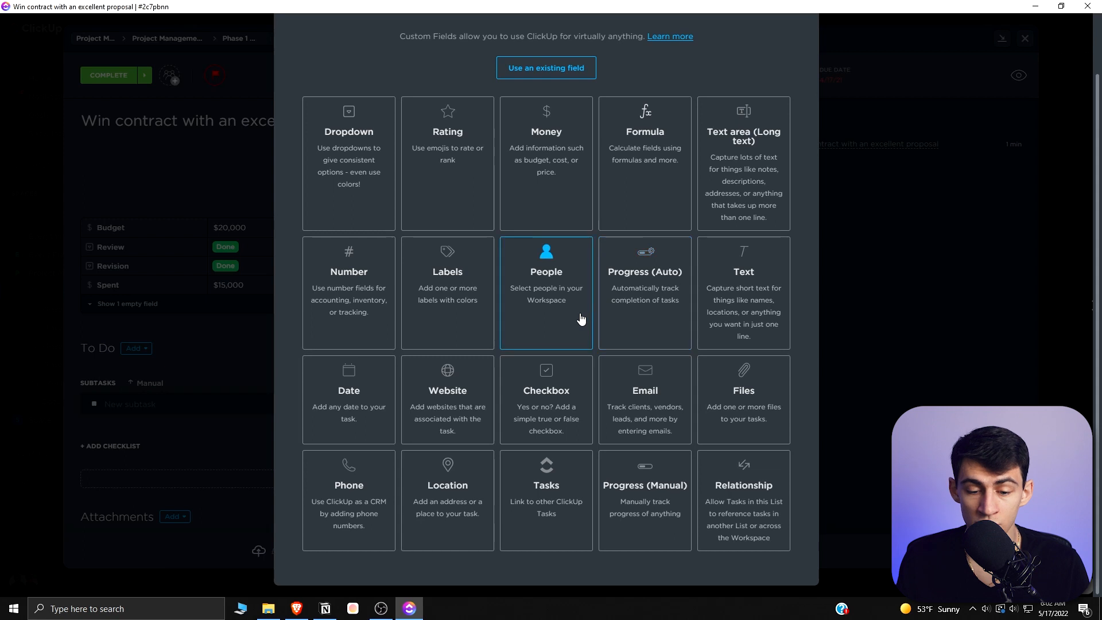
{"action": "scroll", "coordinate": [794, 68], "scroll_direction": "up", "scroll_amount": 2}
{"action": "left_click", "coordinate": [789, 69]}
- Close the task, reopen the 'Win contract with an excellent proposal' task, and close it again
{"action": "left_click", "coordinate": [1024, 40]}
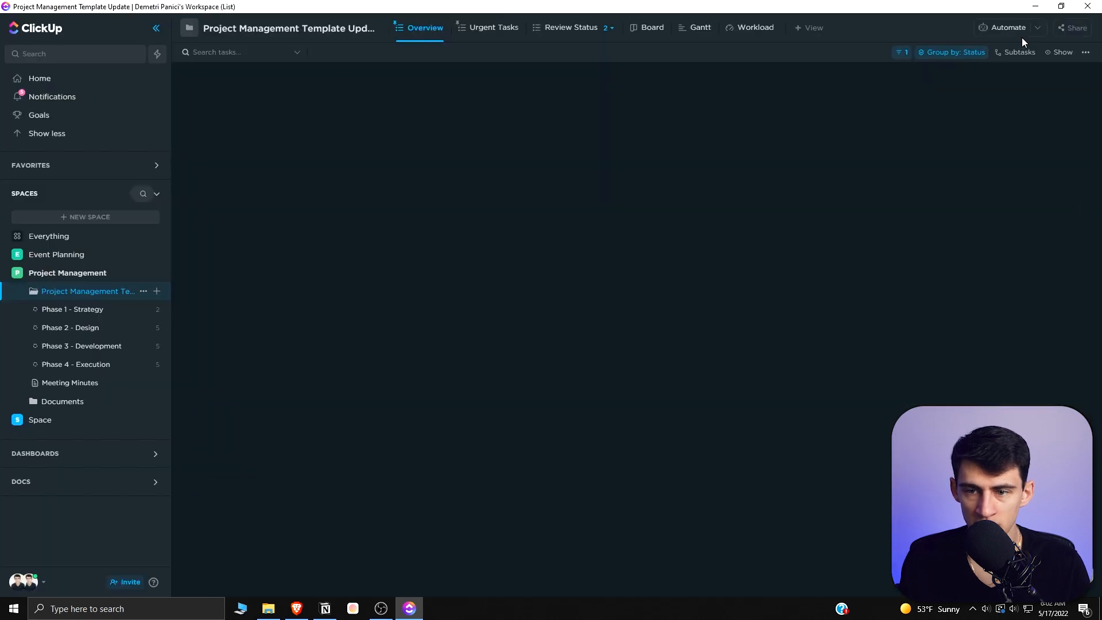
{"action": "left_click", "coordinate": [443, 124]}
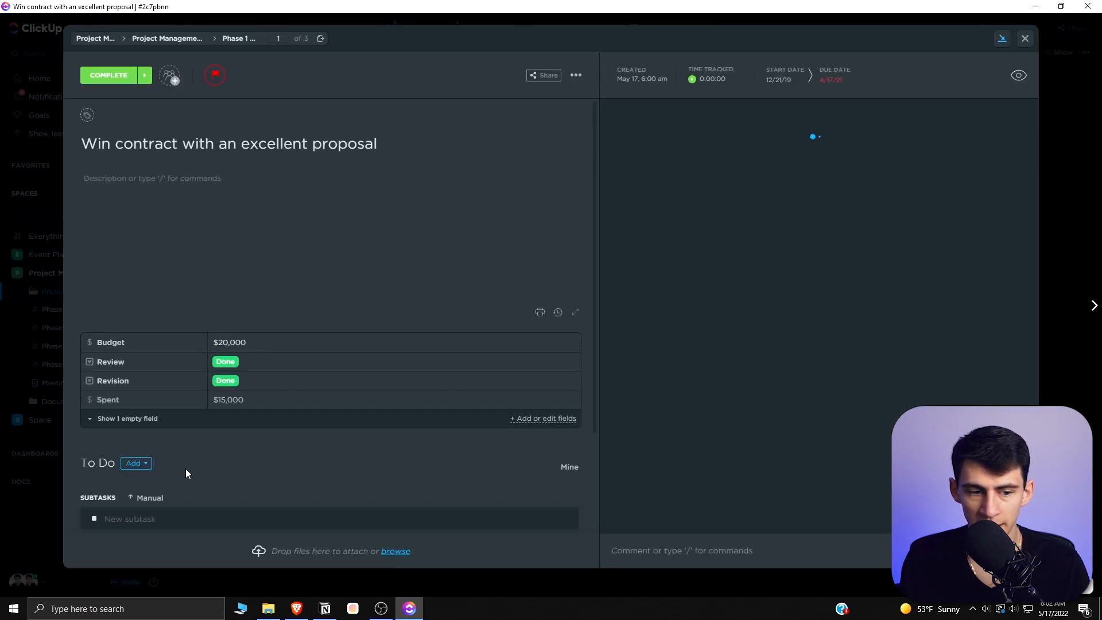
{"action": "left_click", "coordinate": [1056, 225]}
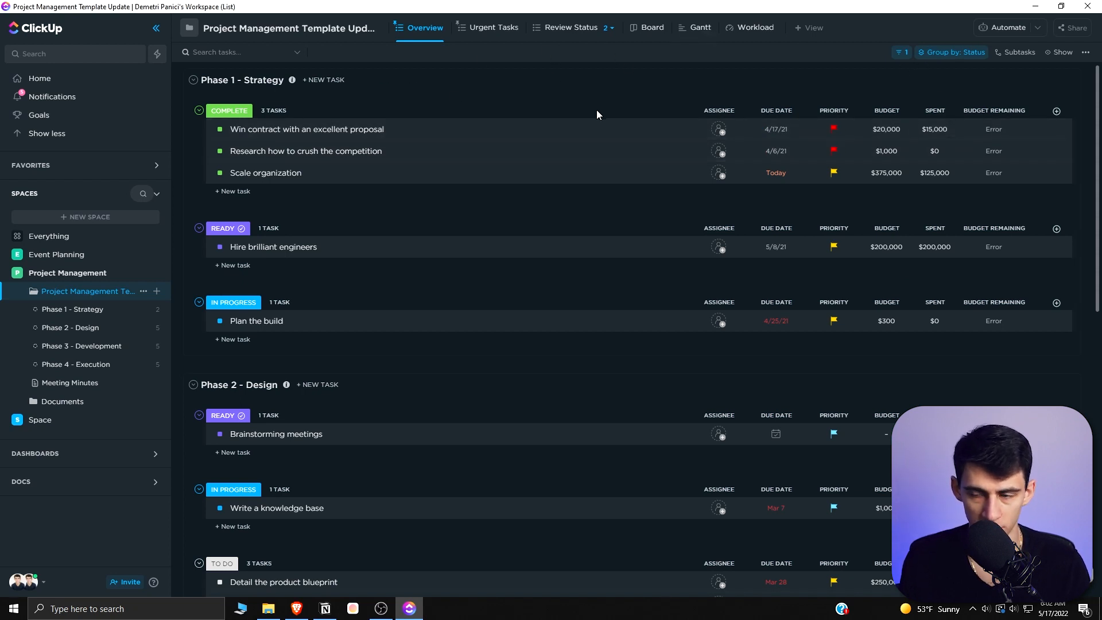
- Show the Assignee column in the list view through the column visibility settings
{"action": "left_click", "coordinate": [901, 53]}
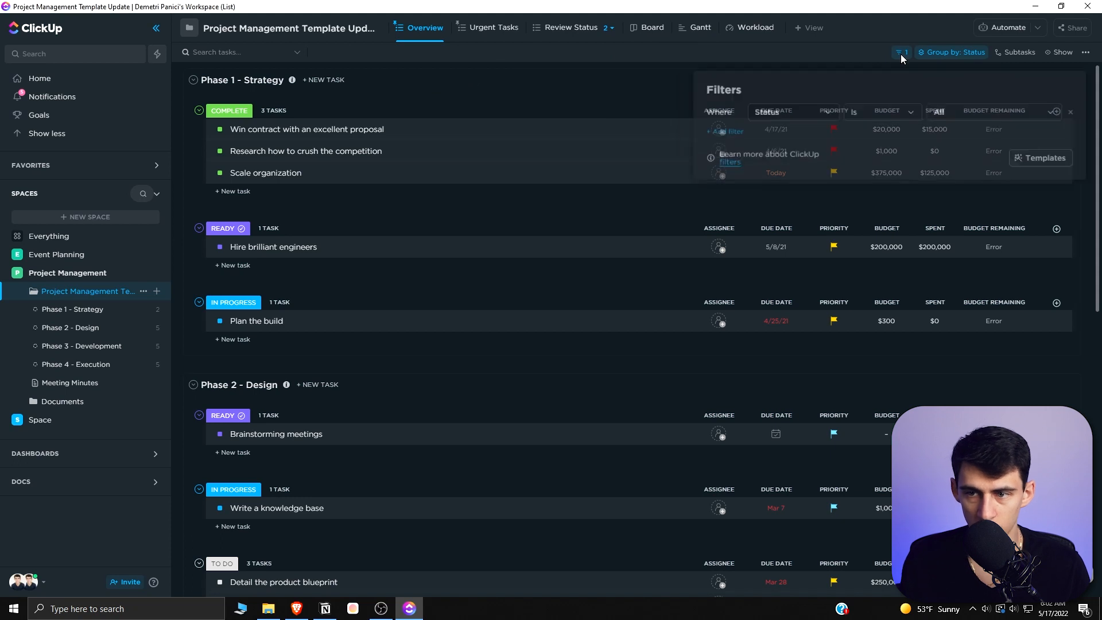
{"action": "left_click", "coordinate": [1072, 55]}
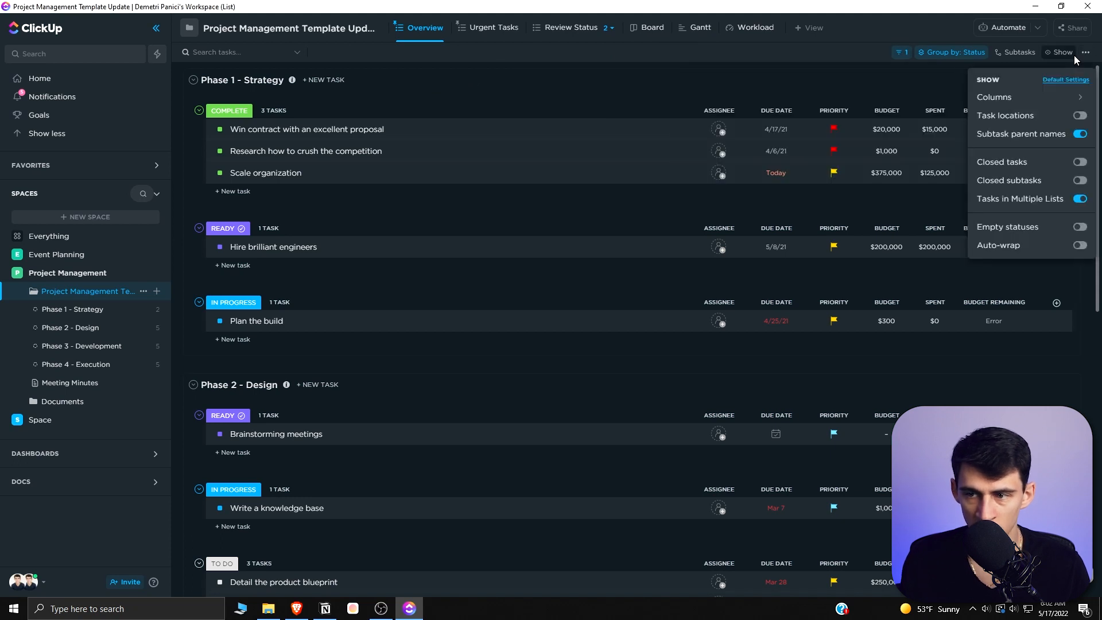
{"action": "left_click", "coordinate": [1043, 98]}
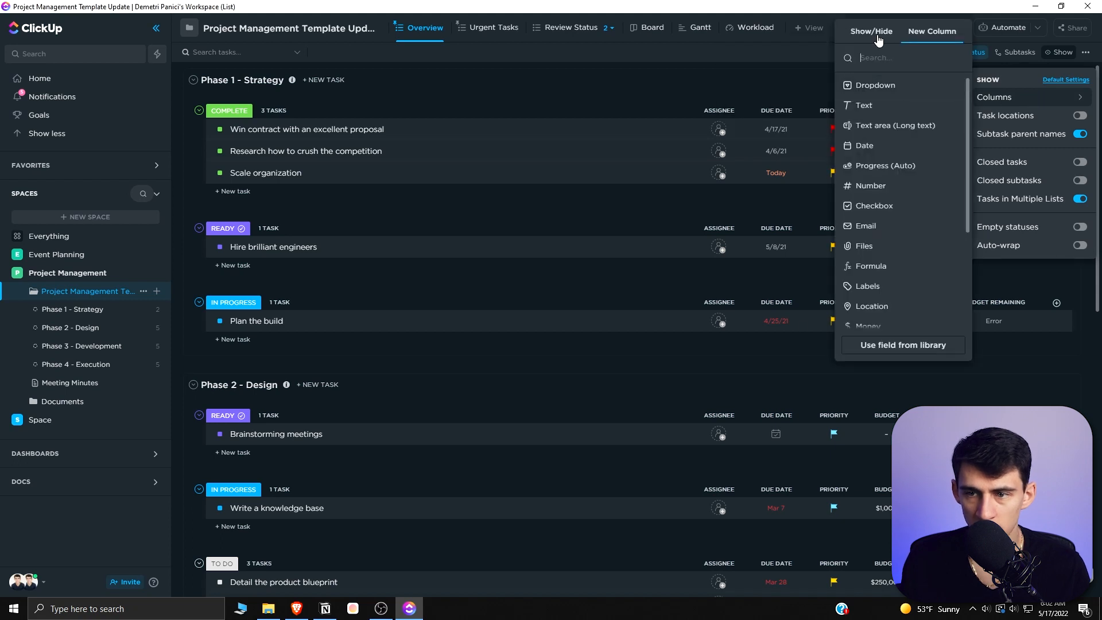
{"action": "left_click", "coordinate": [919, 115]}
{"action": "left_click", "coordinate": [920, 114]}
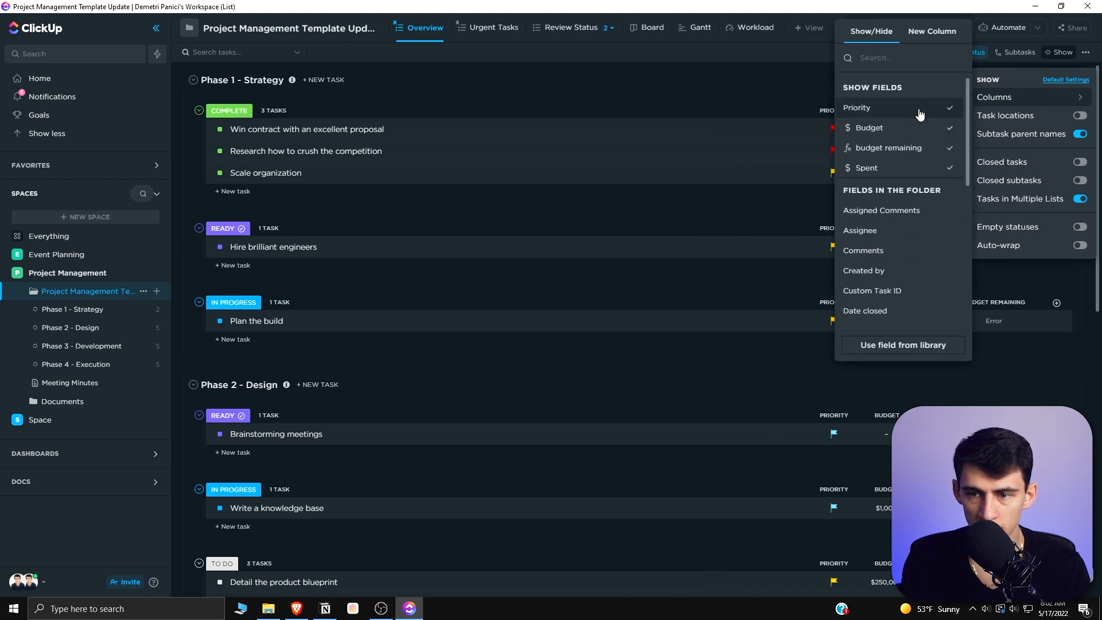
{"action": "left_click", "coordinate": [878, 231]}
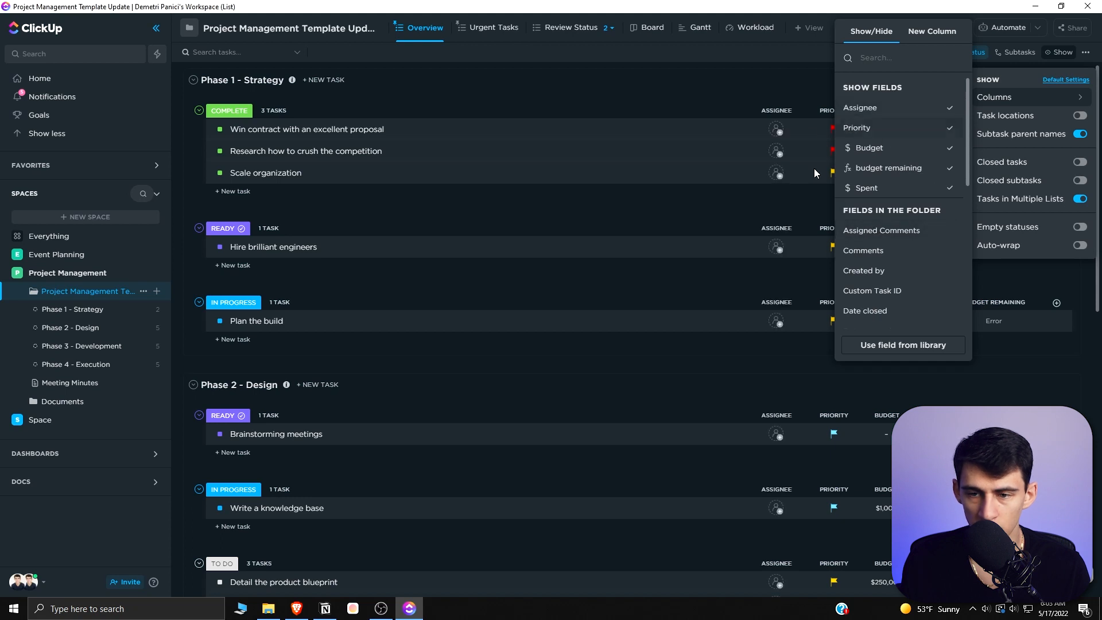
- Turn on empty statuses in the list's display options, after briefly toggling task locations and closed tasks on and off
{"action": "left_click", "coordinate": [1082, 116]}
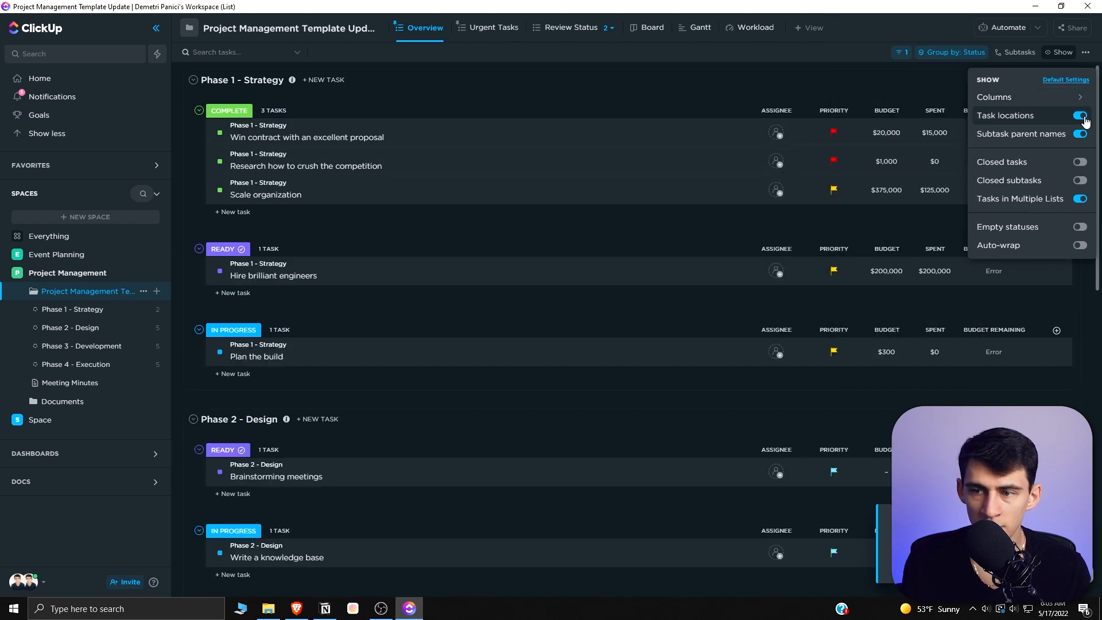
{"action": "left_click", "coordinate": [1084, 118]}
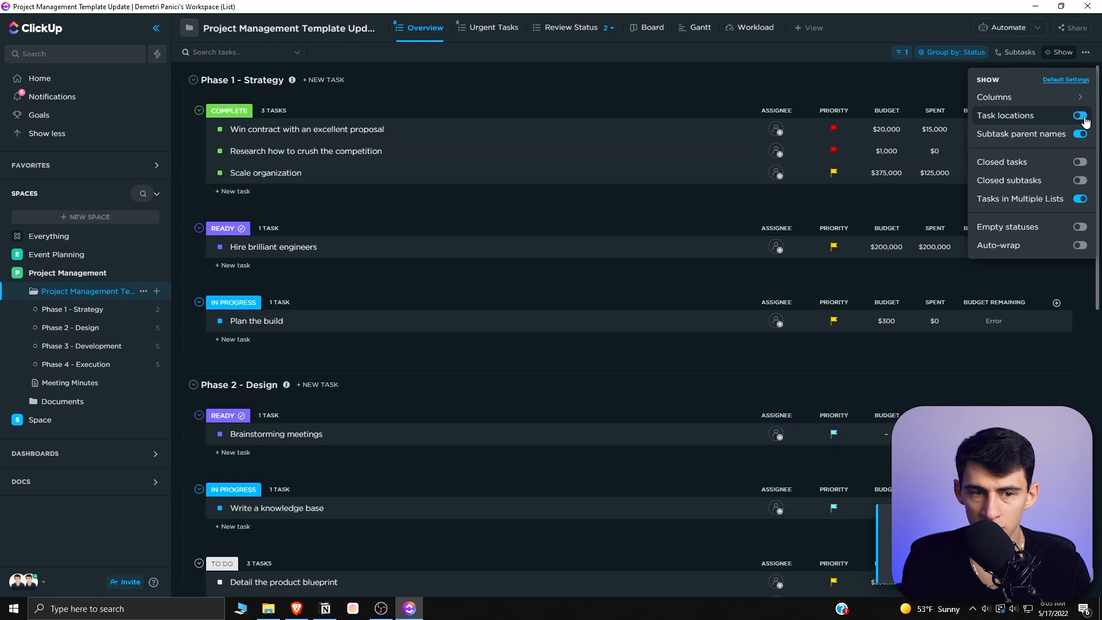
{"action": "left_click", "coordinate": [1082, 117]}
{"action": "left_click", "coordinate": [1082, 117]}
{"action": "left_click", "coordinate": [1080, 162]}
{"action": "left_click", "coordinate": [1080, 162]}
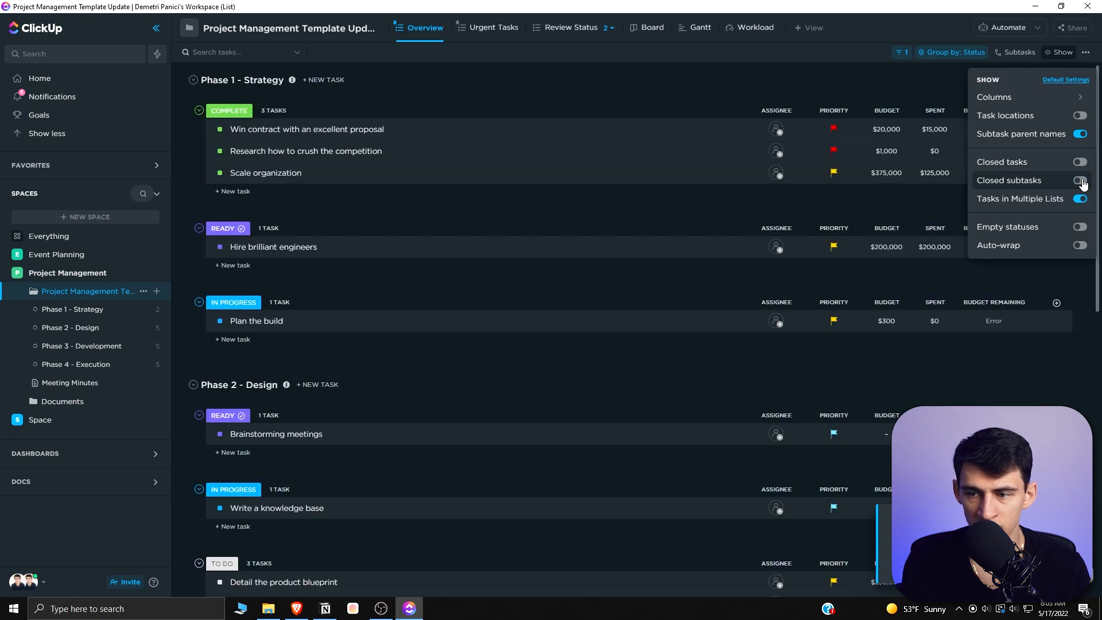
{"action": "left_click", "coordinate": [1080, 228]}
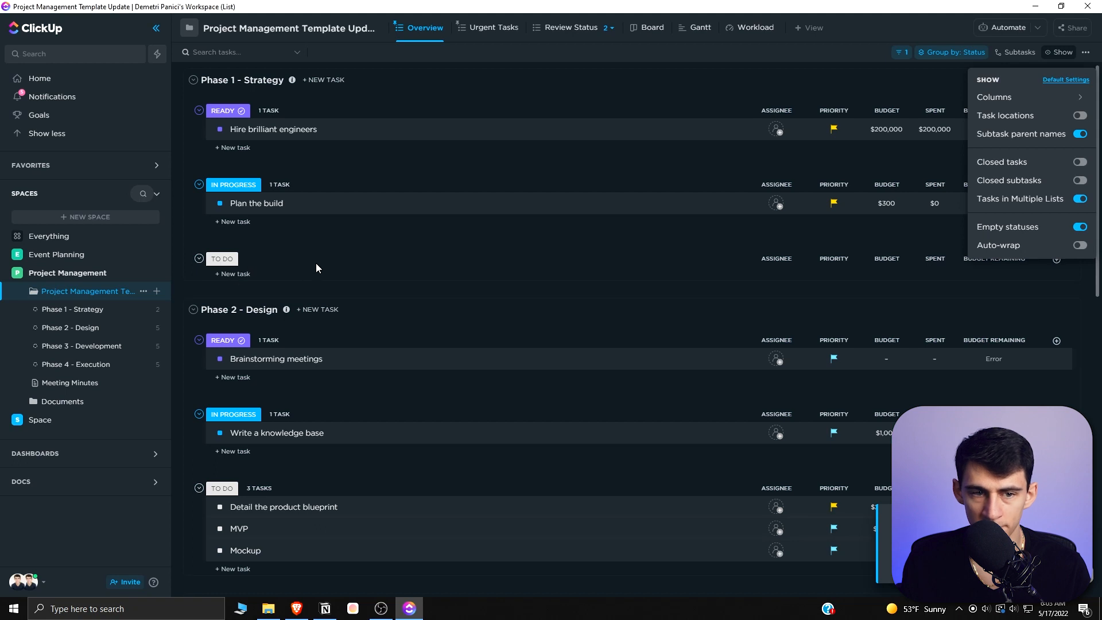
- Group the list's tasks by due date instead of status
{"action": "left_click", "coordinate": [946, 50]}
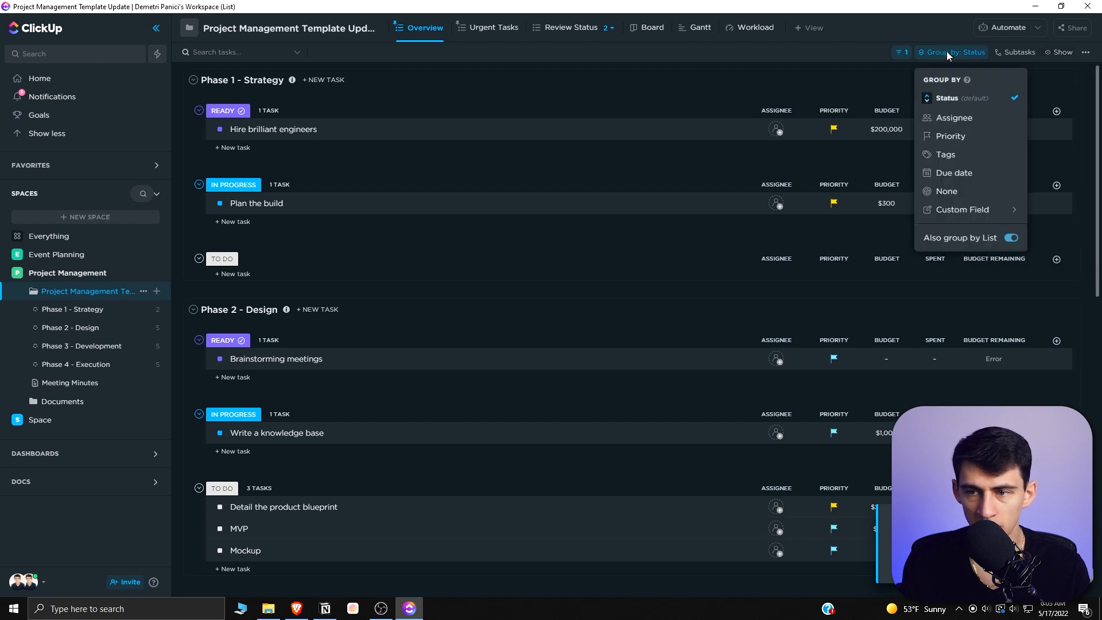
{"action": "left_click", "coordinate": [976, 98]}
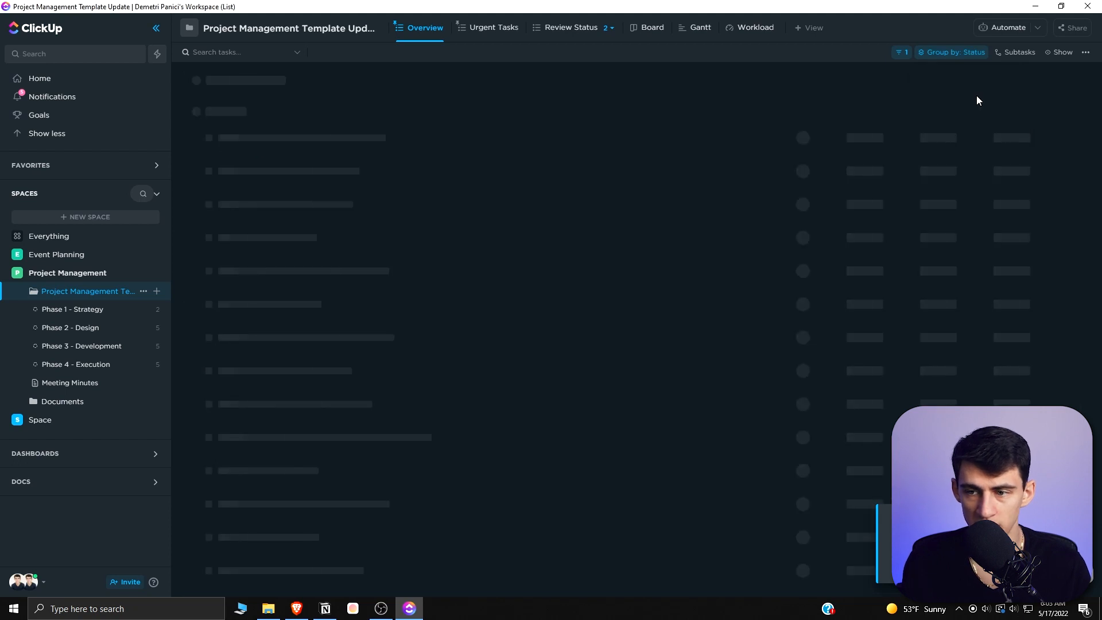
{"action": "left_click", "coordinate": [955, 52]}
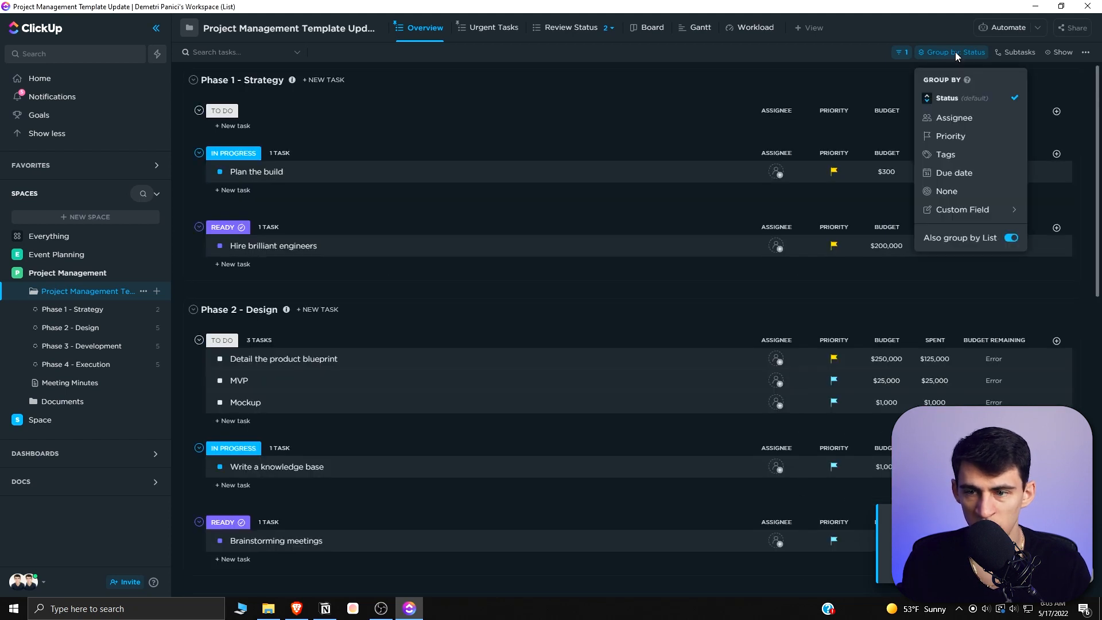
{"action": "left_click", "coordinate": [946, 98]}
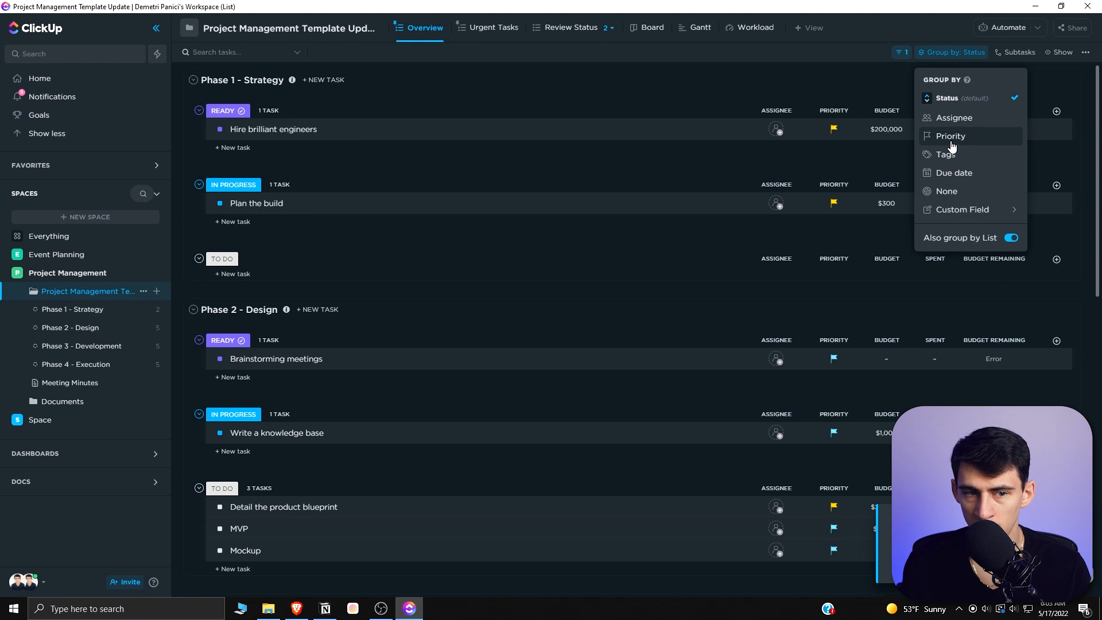
{"action": "left_click", "coordinate": [950, 137]}
{"action": "left_click", "coordinate": [940, 49]}
{"action": "left_click", "coordinate": [949, 170]}
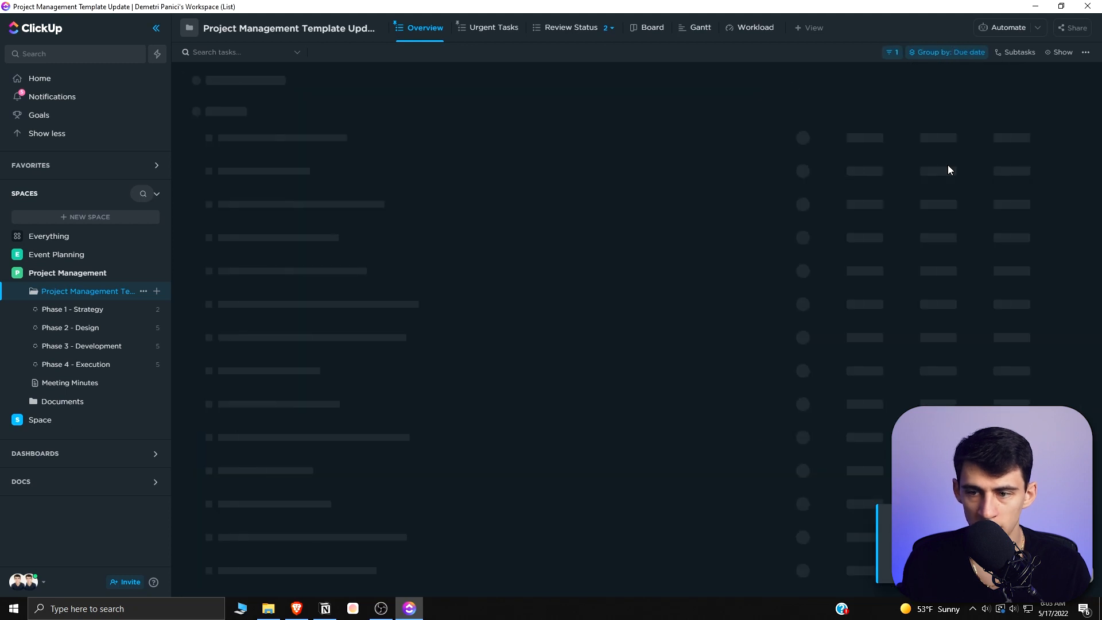
- Examine the list's filter conditions and saved filter templates without changing them
{"action": "left_click", "coordinate": [892, 52]}
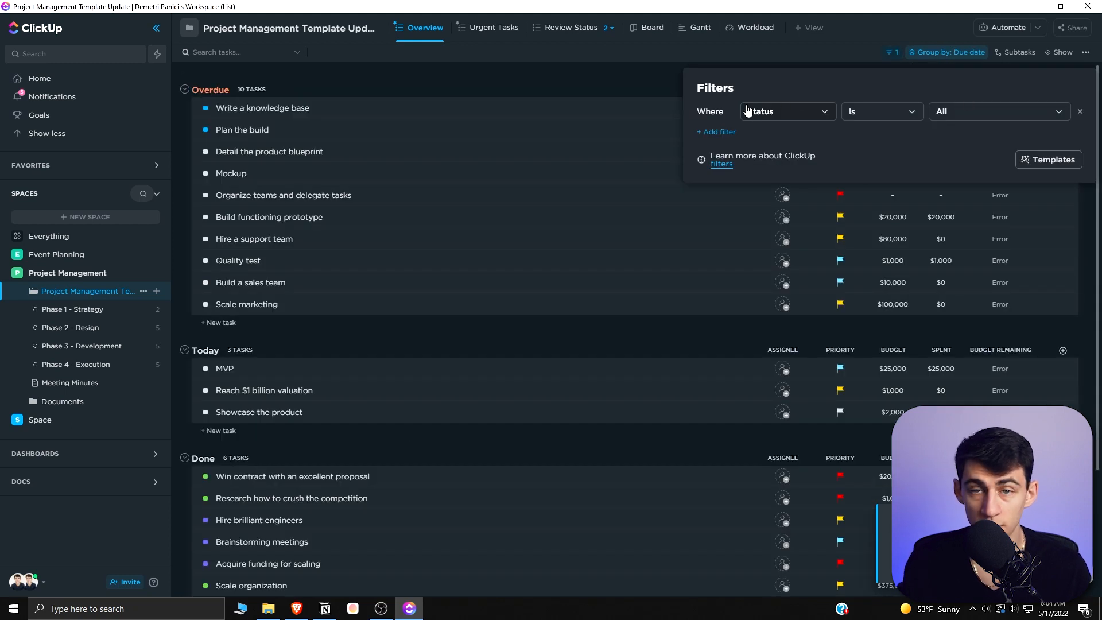
{"action": "left_click", "coordinate": [796, 115]}
{"action": "scroll", "coordinate": [776, 207], "scroll_direction": "down", "scroll_amount": 5}
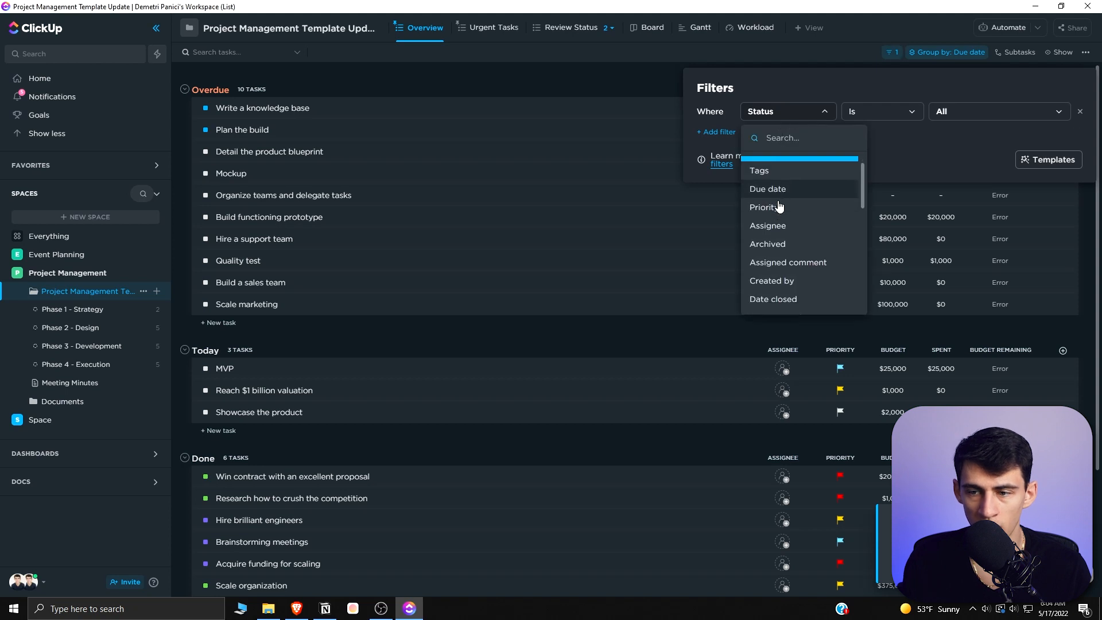
{"action": "left_click", "coordinate": [904, 109]}
{"action": "left_click", "coordinate": [905, 112]}
{"action": "left_click", "coordinate": [960, 109]}
{"action": "left_click", "coordinate": [1043, 161]}
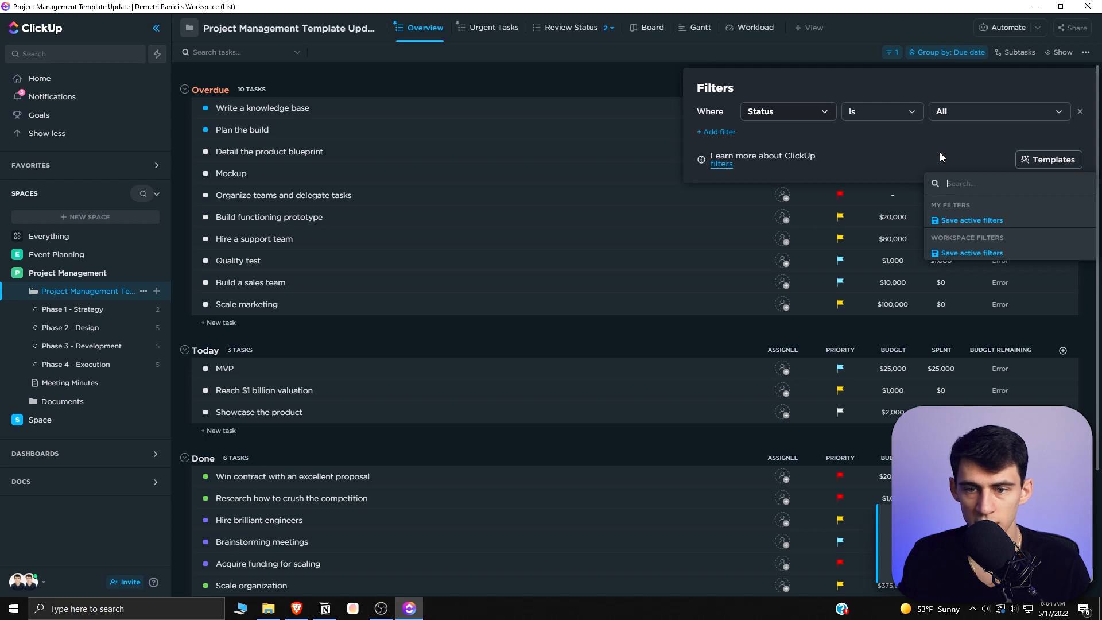
{"action": "key", "text": "Escape"}
{"action": "key", "text": "Escape"}
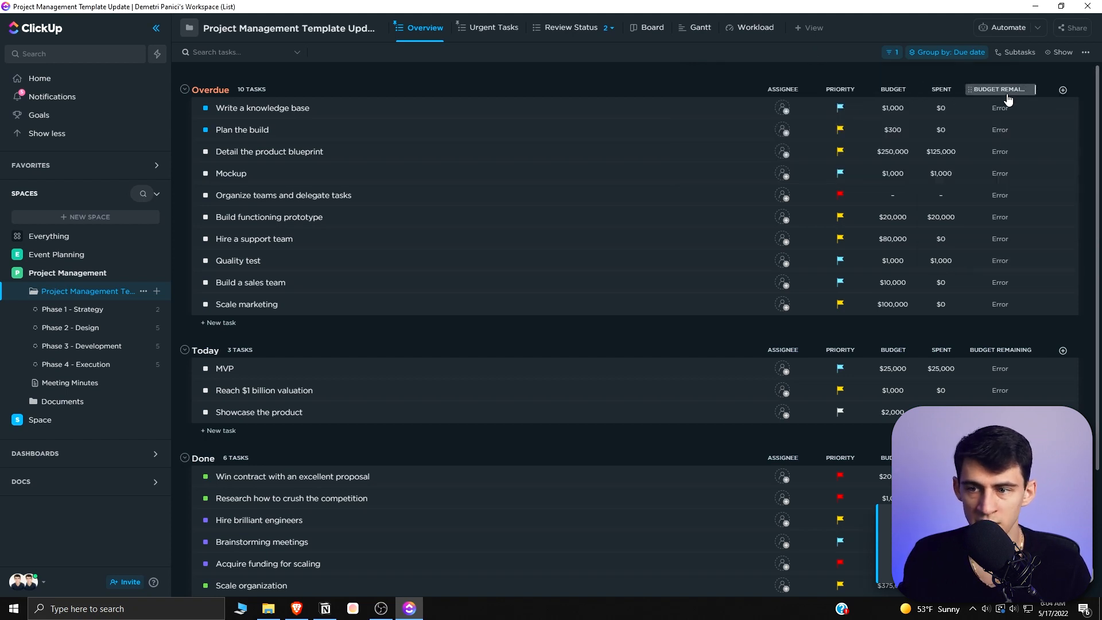
- Sort the tasks by the Priority column, reverse the order, then clear the sort
{"action": "left_click", "coordinate": [845, 91]}
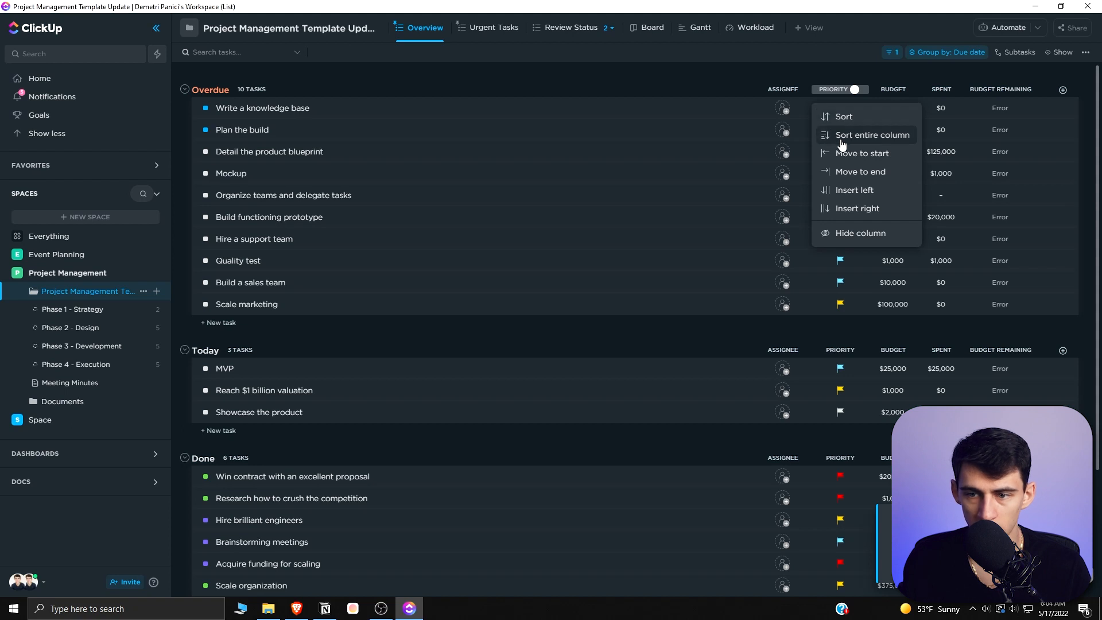
{"action": "left_click", "coordinate": [842, 118]}
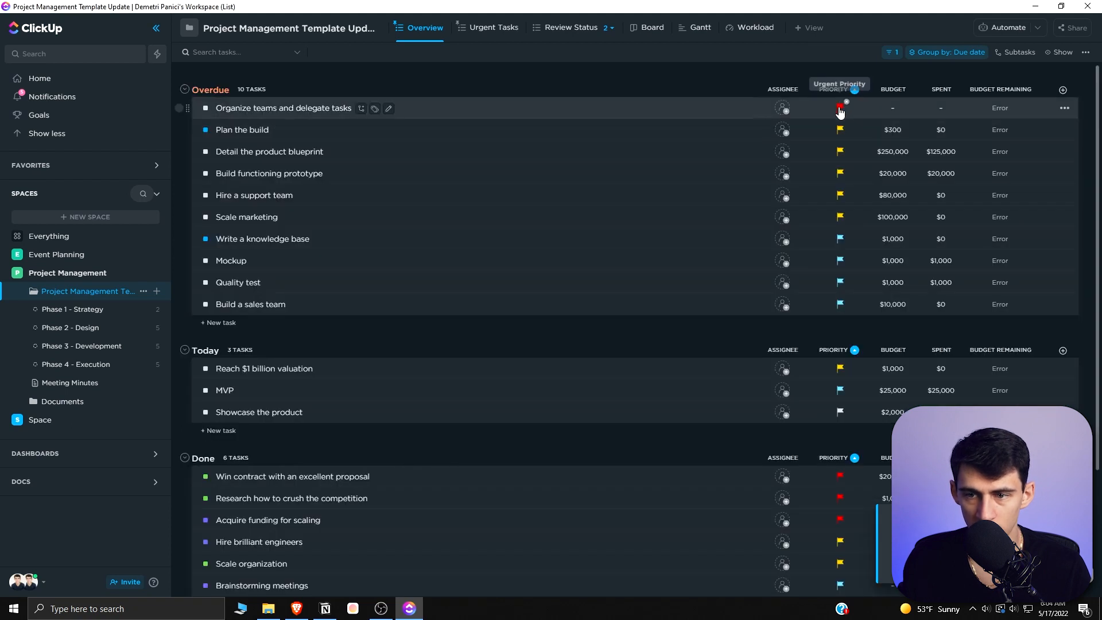
{"action": "scroll", "coordinate": [821, 219], "scroll_direction": "down", "scroll_amount": 3}
{"action": "scroll", "coordinate": [828, 190], "scroll_direction": "up", "scroll_amount": 3}
{"action": "left_click", "coordinate": [824, 88]}
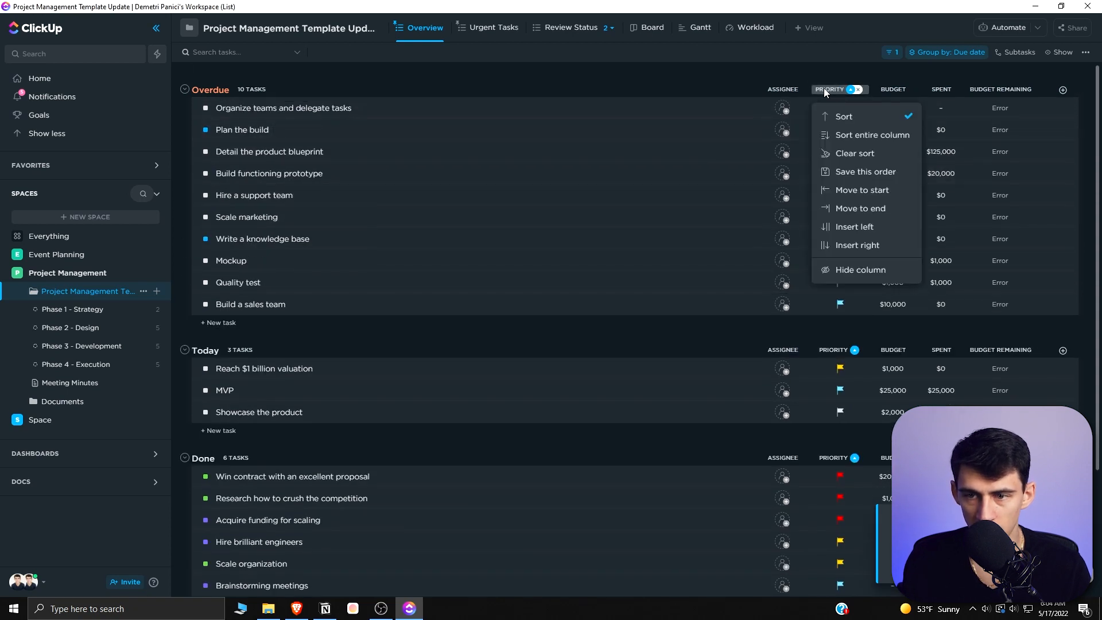
{"action": "left_click", "coordinate": [833, 110]}
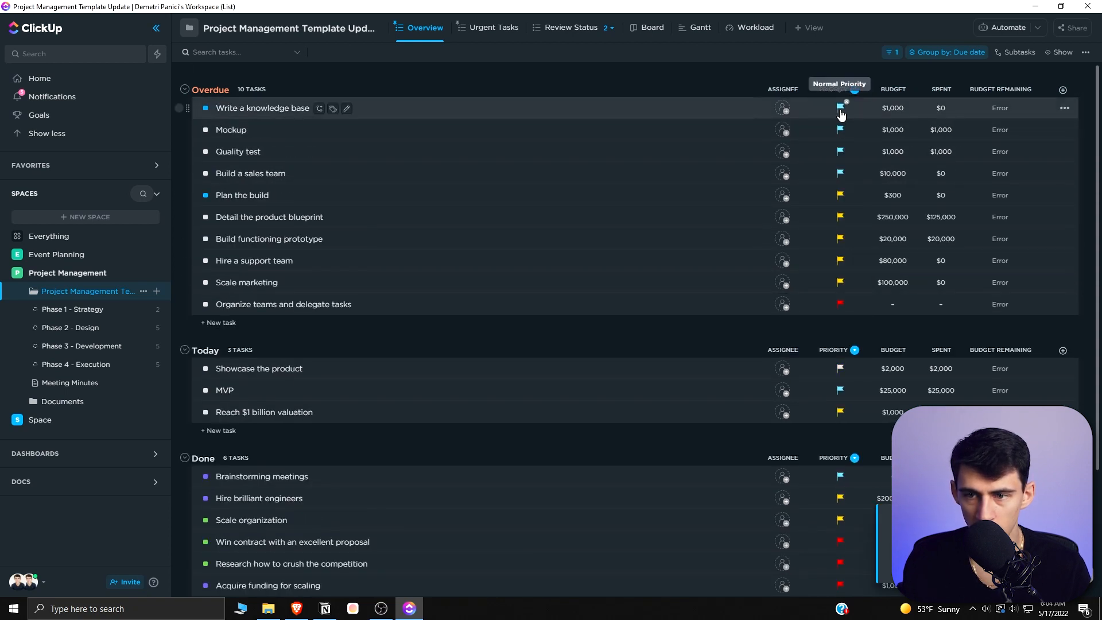
{"action": "left_click", "coordinate": [831, 90]}
{"action": "left_click", "coordinate": [841, 116]}
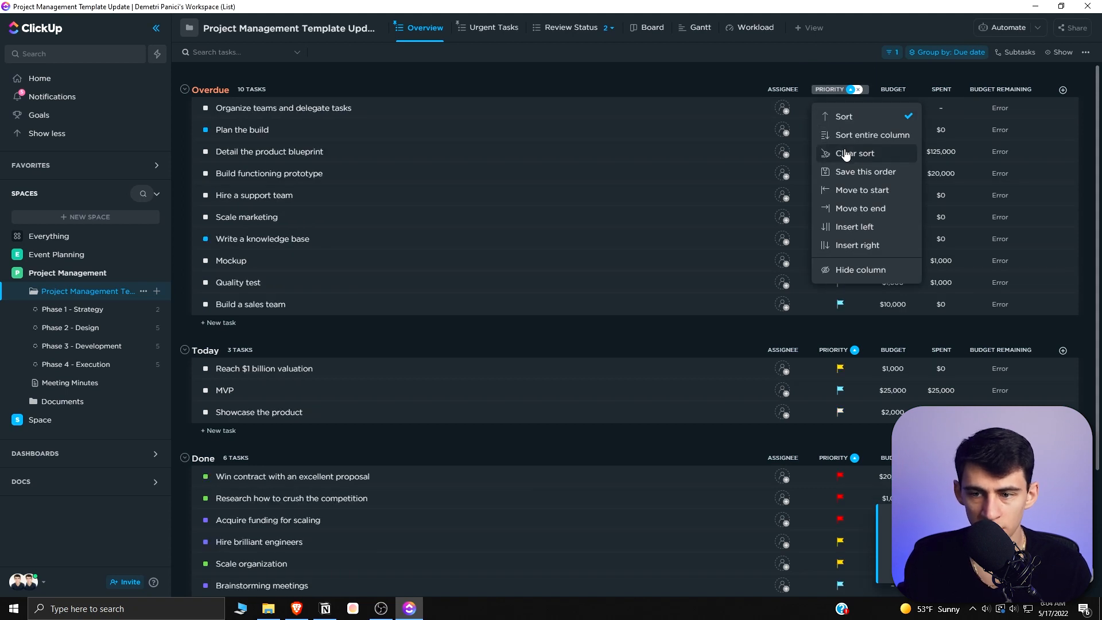
{"action": "left_click", "coordinate": [851, 154]}
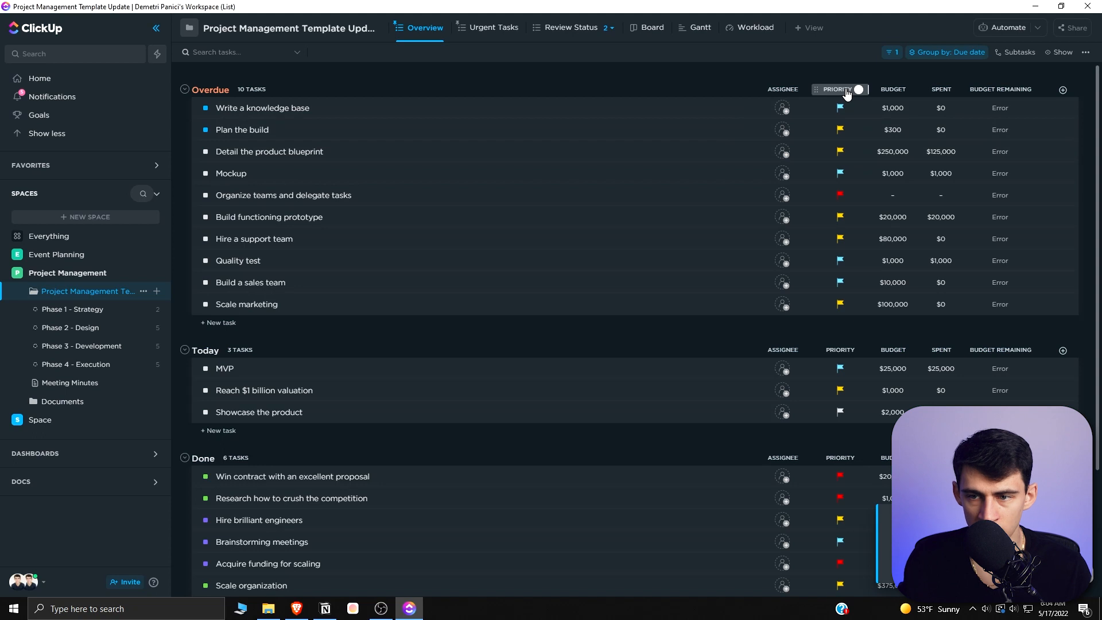
- Review the Priority column's options and the add-column control
{"action": "left_click", "coordinate": [846, 91]}
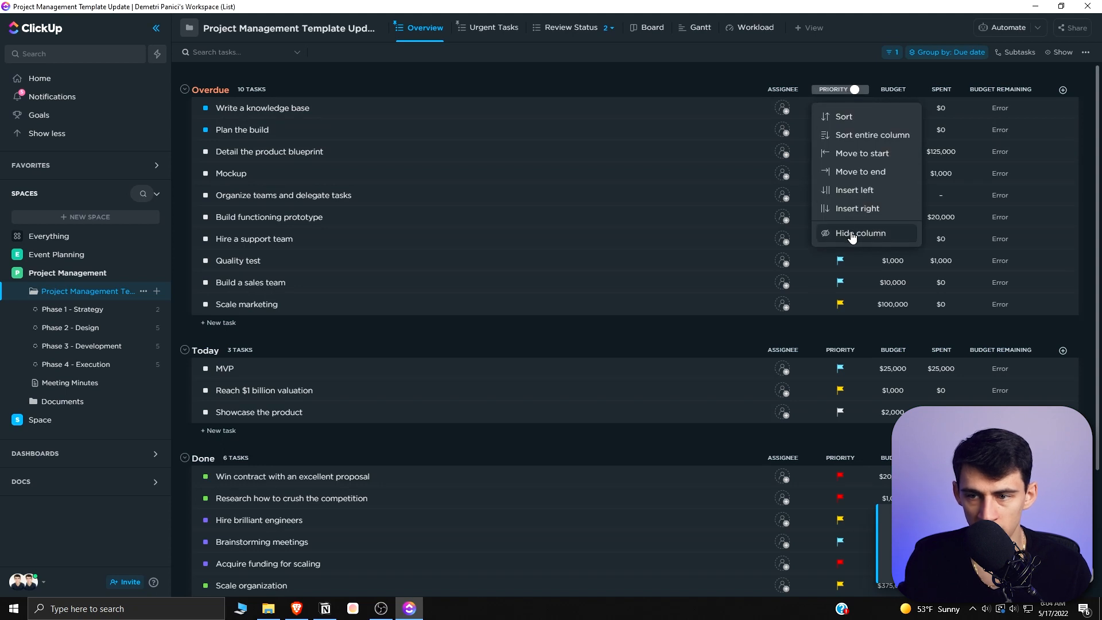
{"action": "left_click", "coordinate": [1063, 91]}
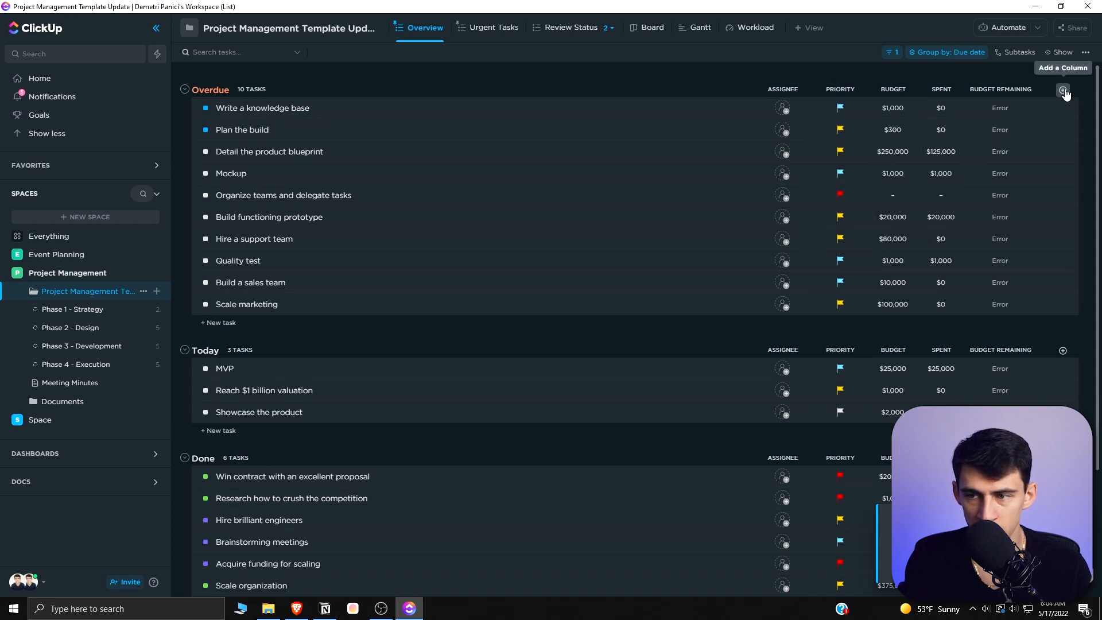
{"action": "left_click", "coordinate": [1063, 91]}
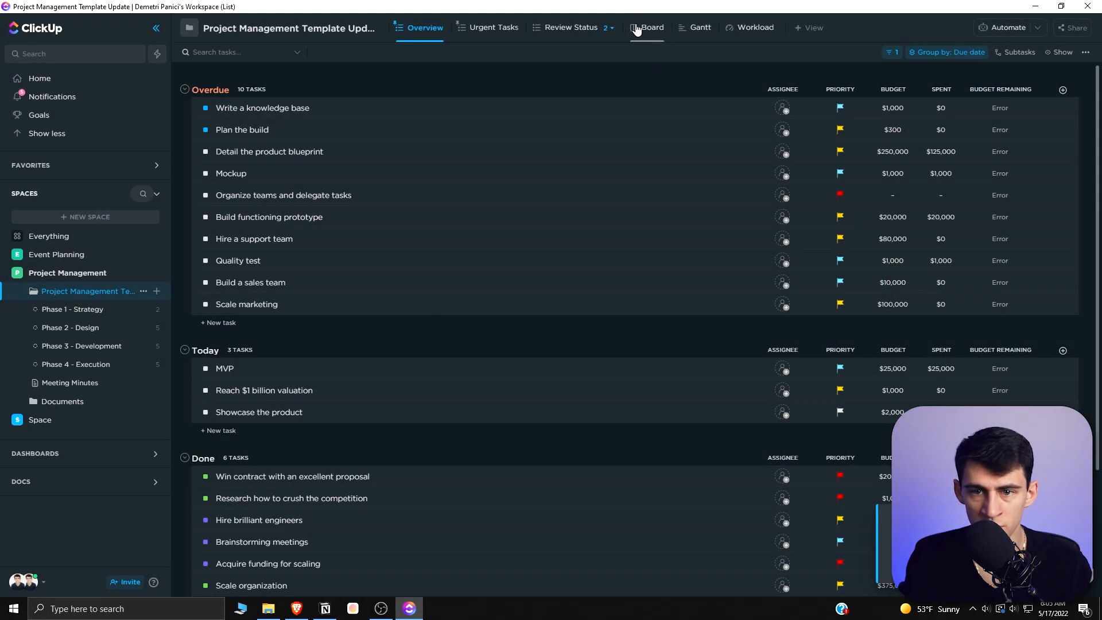
- Switch to the Board view and move 'Write a knowledge base' from In Progress to Ready
{"action": "left_click", "coordinate": [633, 30]}
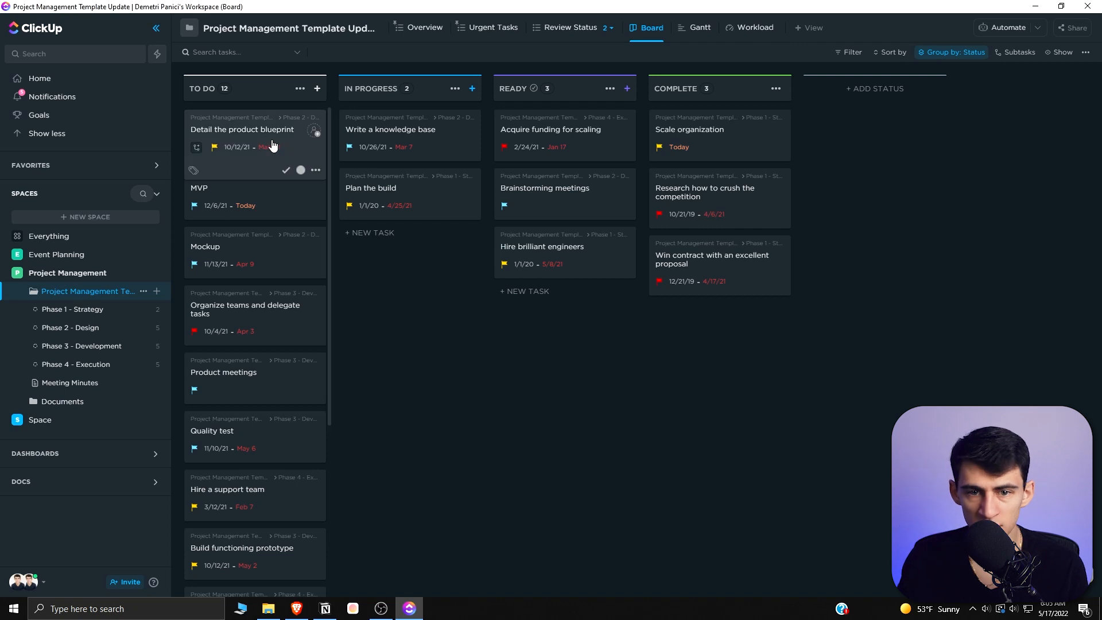
{"action": "left_click", "coordinate": [944, 57]}
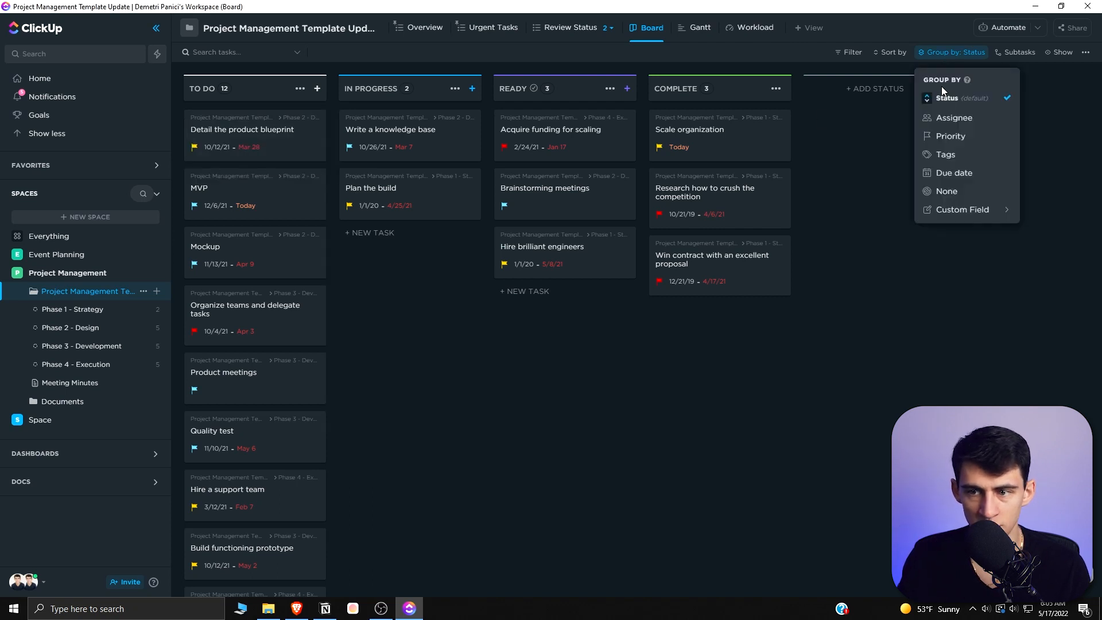
{"action": "left_click_drag", "start_coordinate": [472, 133], "coordinate": [517, 126]}
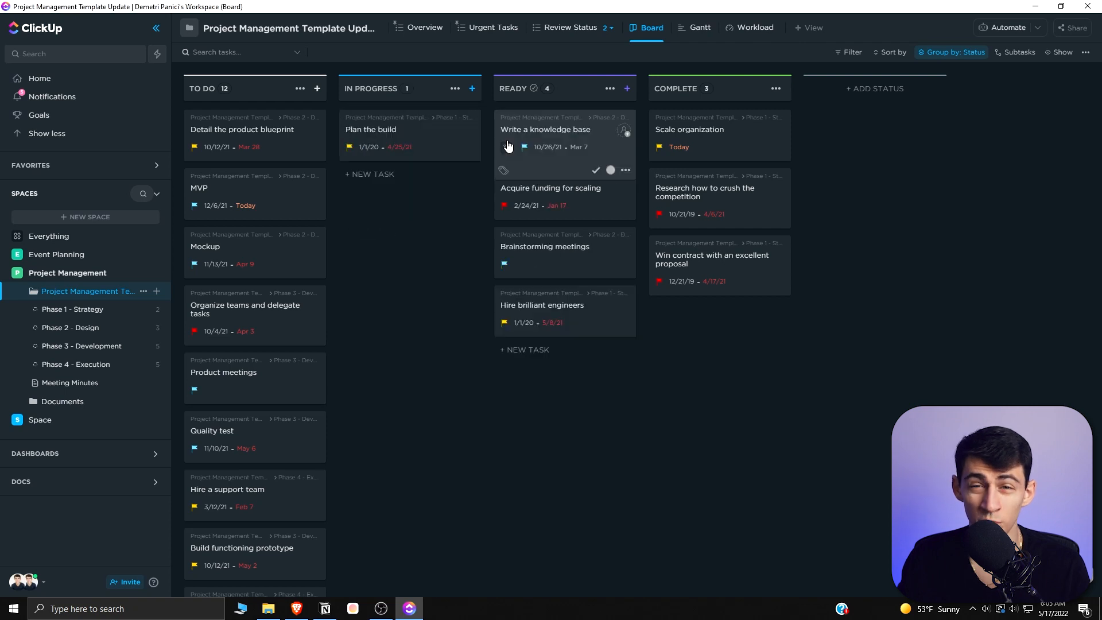
{"action": "left_click", "coordinate": [569, 126]}
- Open the doc in the Documents folder and link it to the 'Write a knowledge base' task as a relationship
{"action": "left_click", "coordinate": [56, 355]}
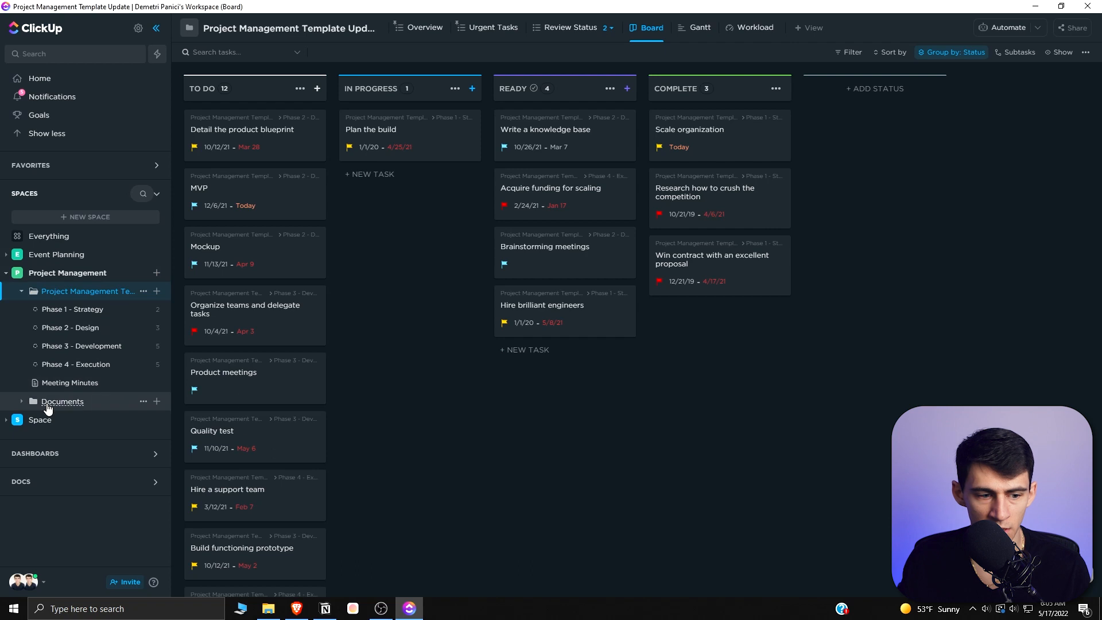
{"action": "left_click", "coordinate": [56, 404]}
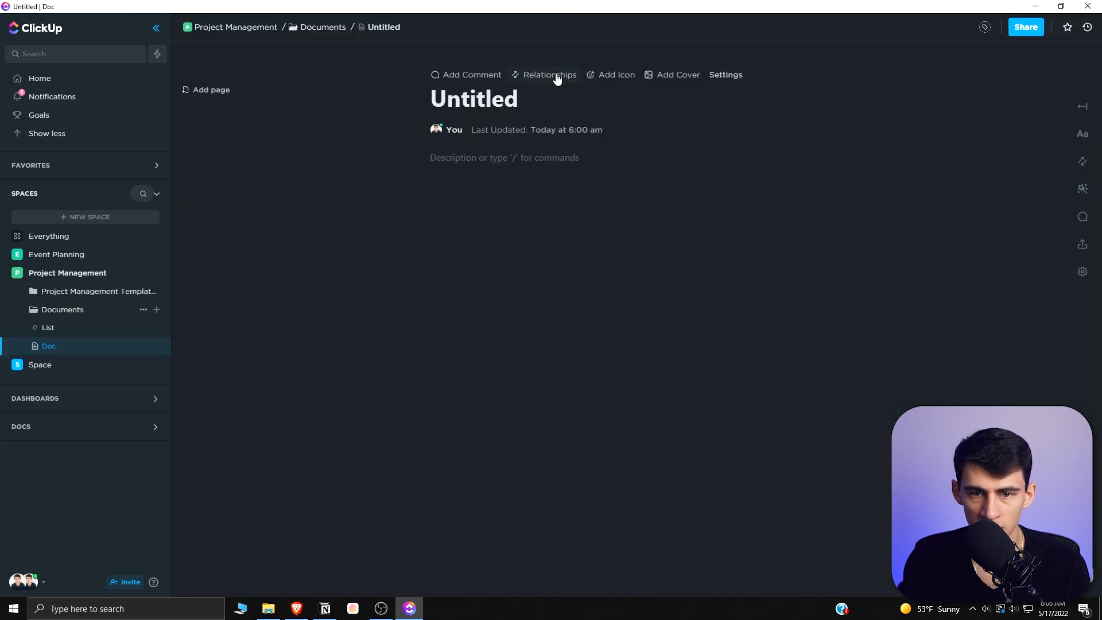
{"action": "left_click", "coordinate": [556, 74]}
{"action": "left_click", "coordinate": [788, 128]}
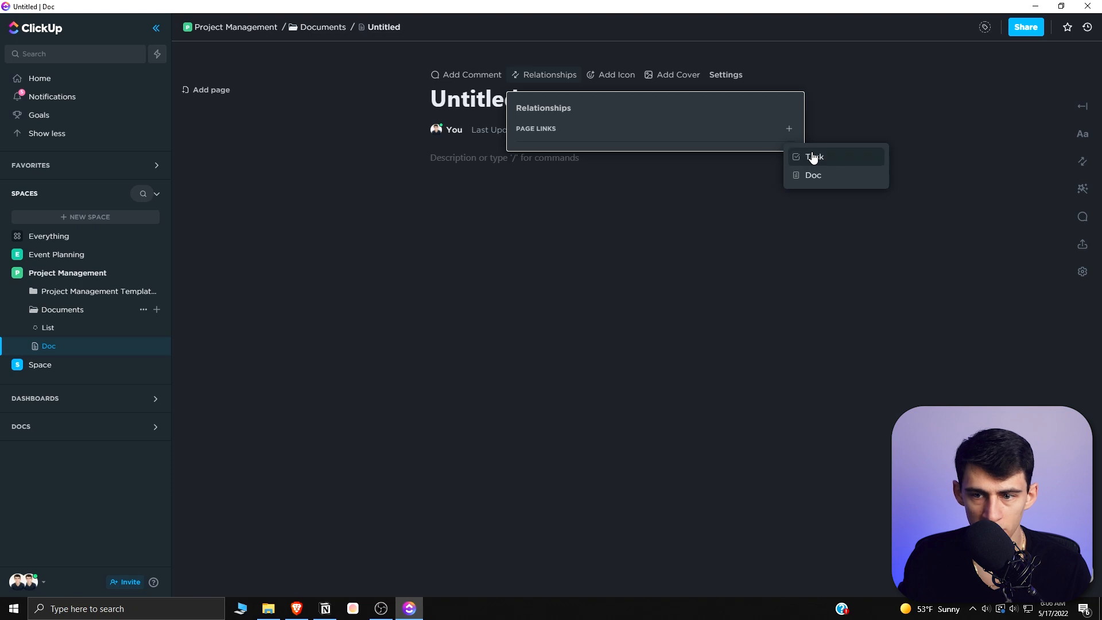
{"action": "left_click", "coordinate": [810, 157]}
{"action": "left_click", "coordinate": [842, 223]}
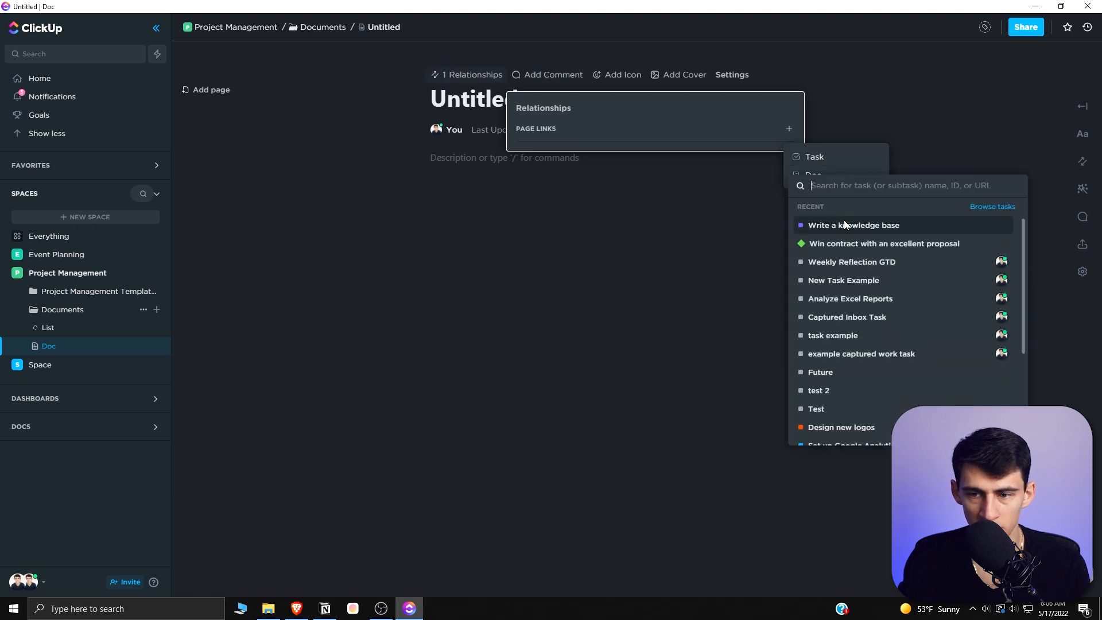
{"action": "left_click", "coordinate": [552, 225]}
{"action": "left_click", "coordinate": [484, 75]}
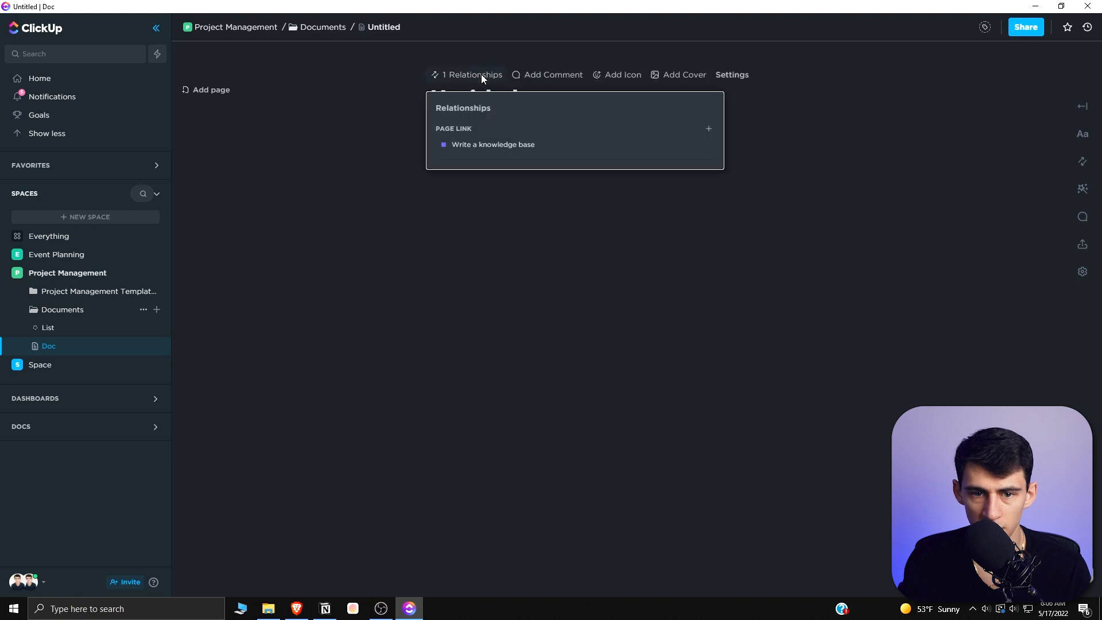
- Follow the doc's relationship link to the 'Write a knowledge base' task, then open the linked doc from the task's Relationships section
{"action": "left_click", "coordinate": [490, 150]}
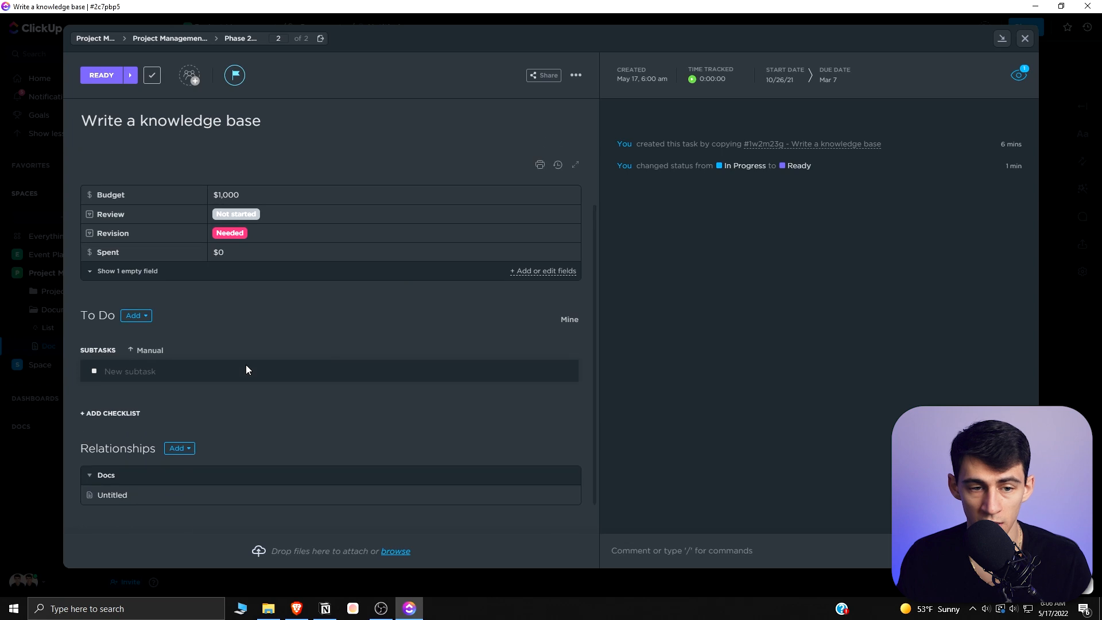
{"action": "scroll", "coordinate": [356, 163], "scroll_direction": "down", "scroll_amount": 3}
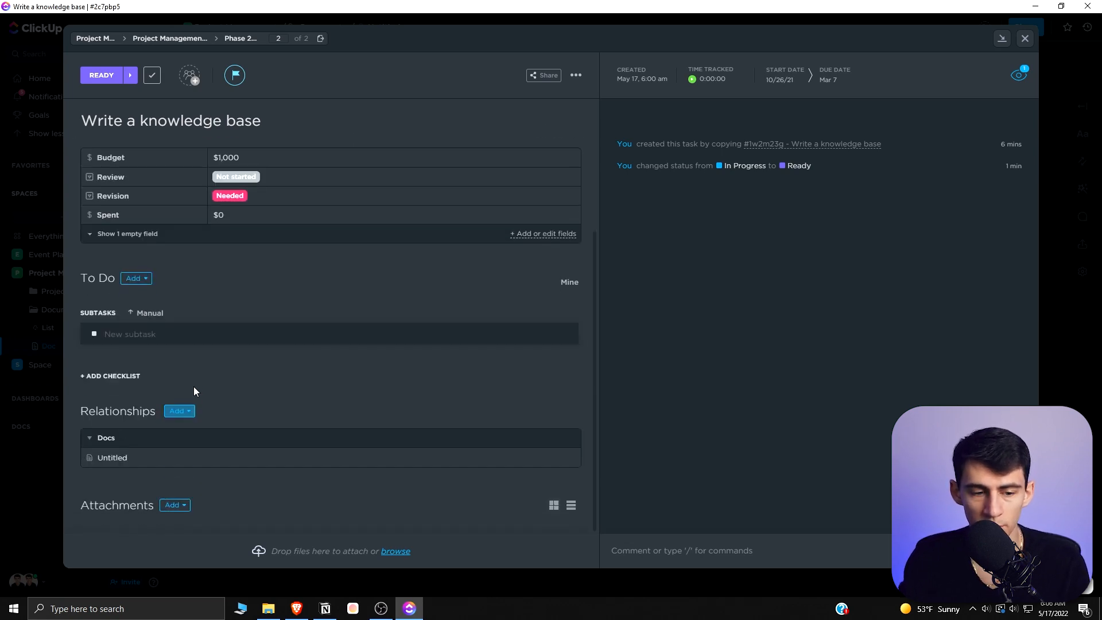
{"action": "left_click", "coordinate": [112, 467]}
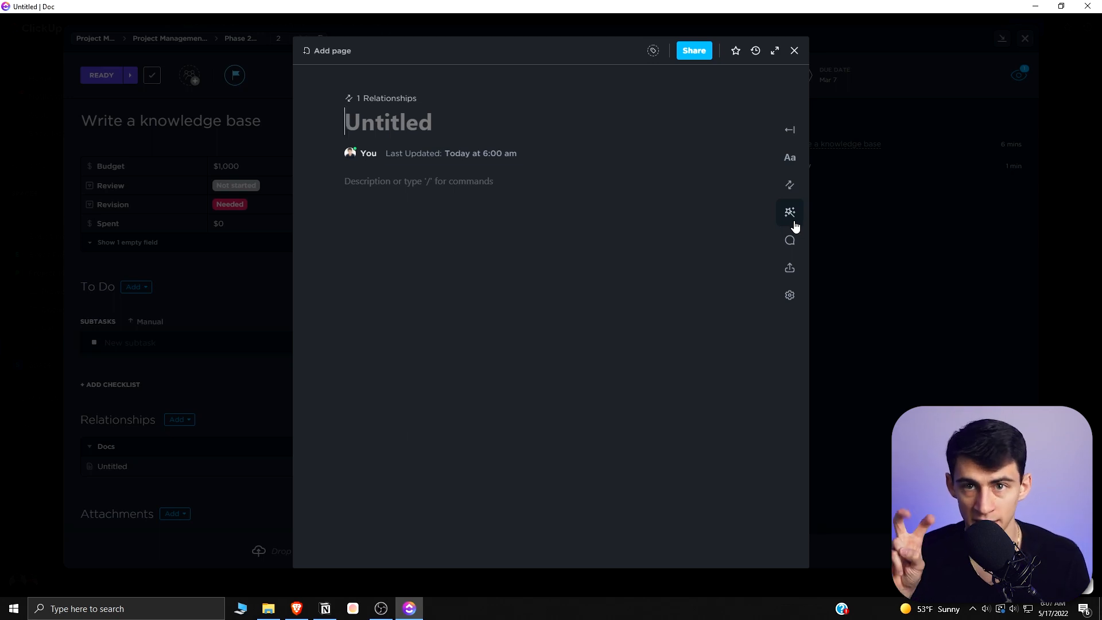
{"action": "mouse_move", "coordinate": [593, 147]}
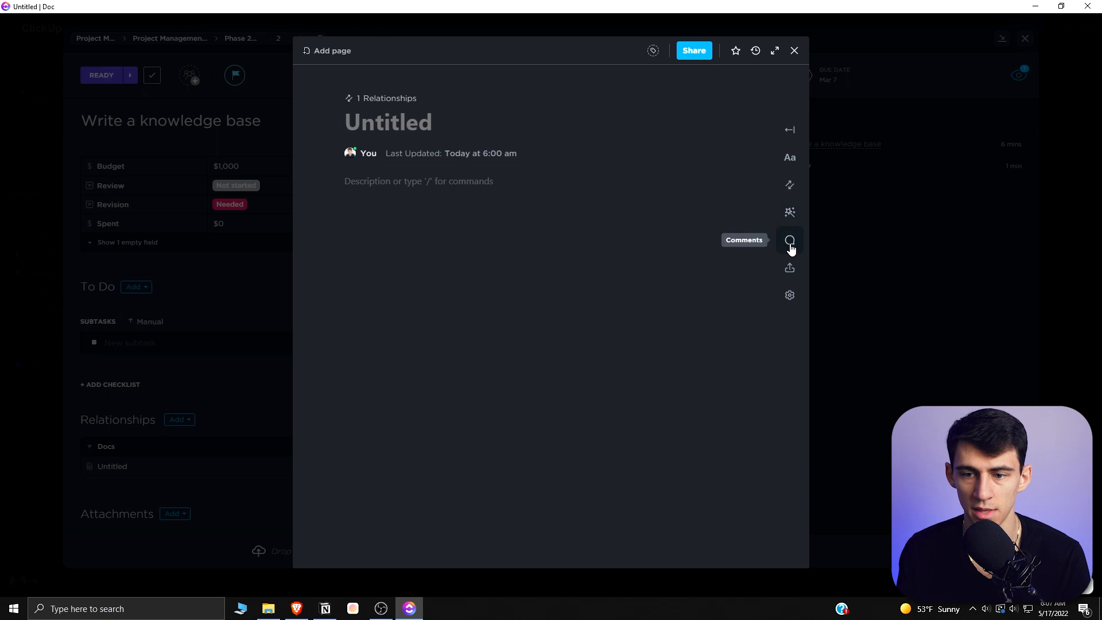
{"action": "left_click", "coordinate": [271, 309]}
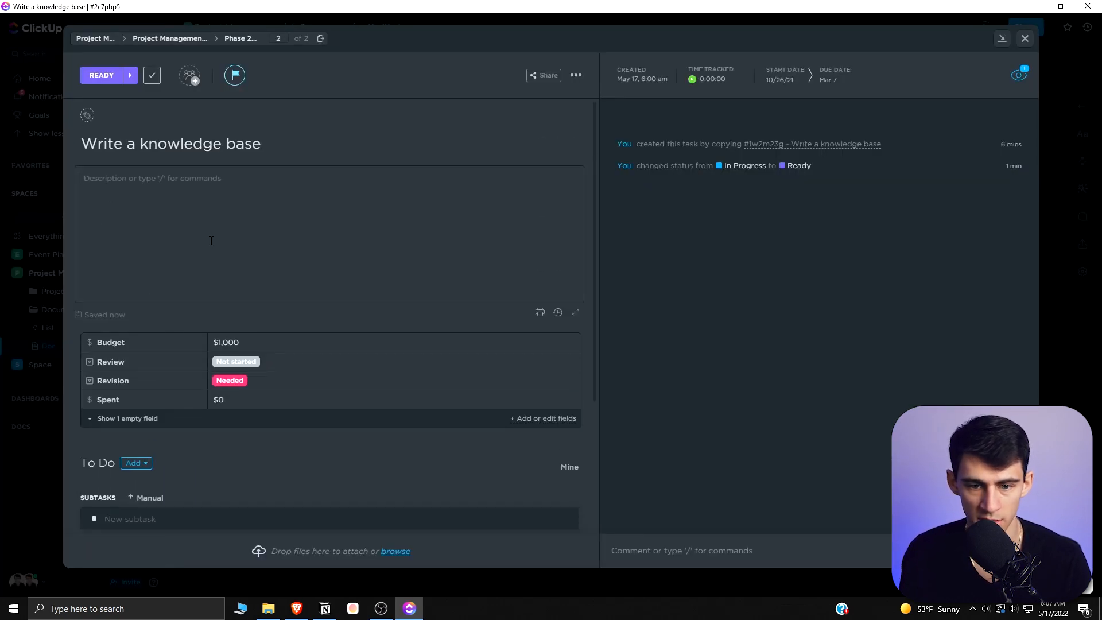
- Close the task, open the Phase 1 - Strategy list, and add a Table view to it
{"action": "key", "text": "Escape"}
{"action": "left_click", "coordinate": [100, 292]}
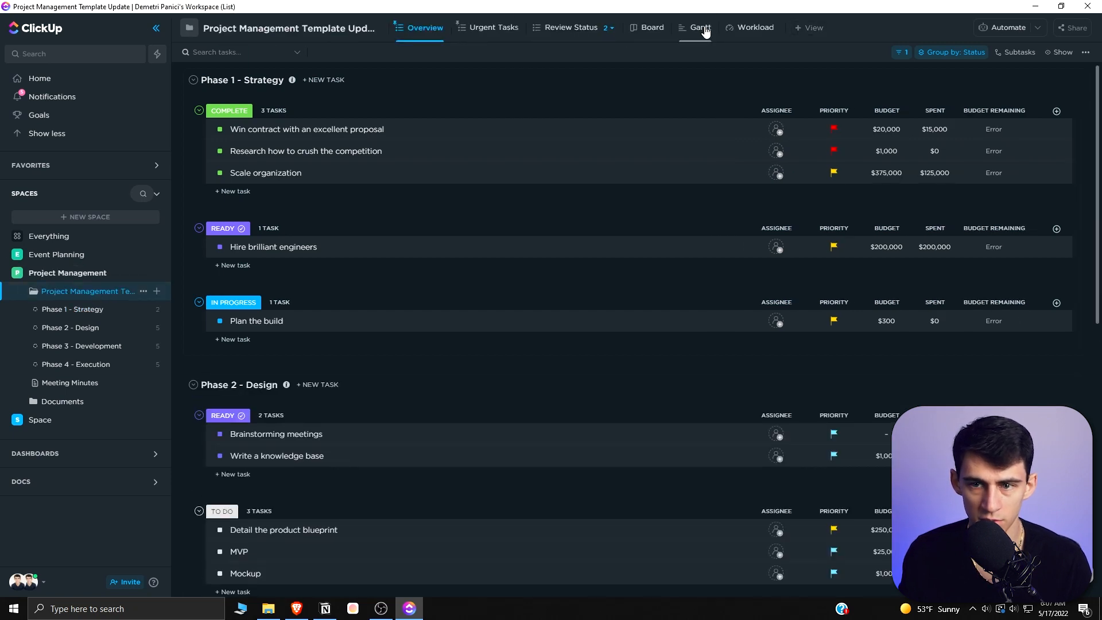
{"action": "left_click", "coordinate": [109, 311]}
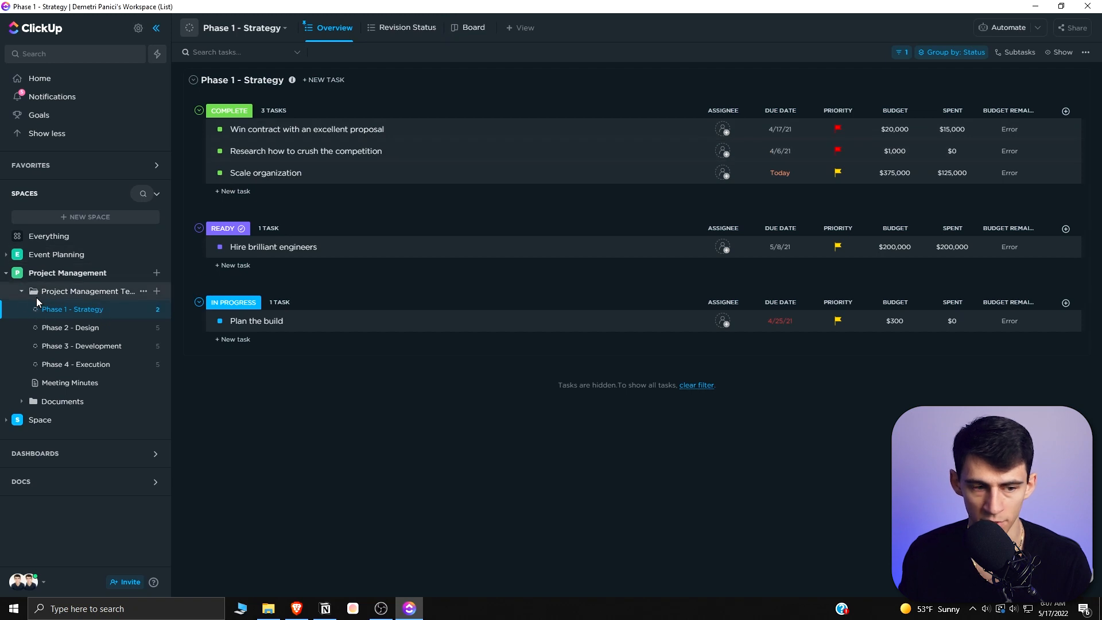
{"action": "left_click", "coordinate": [521, 28]}
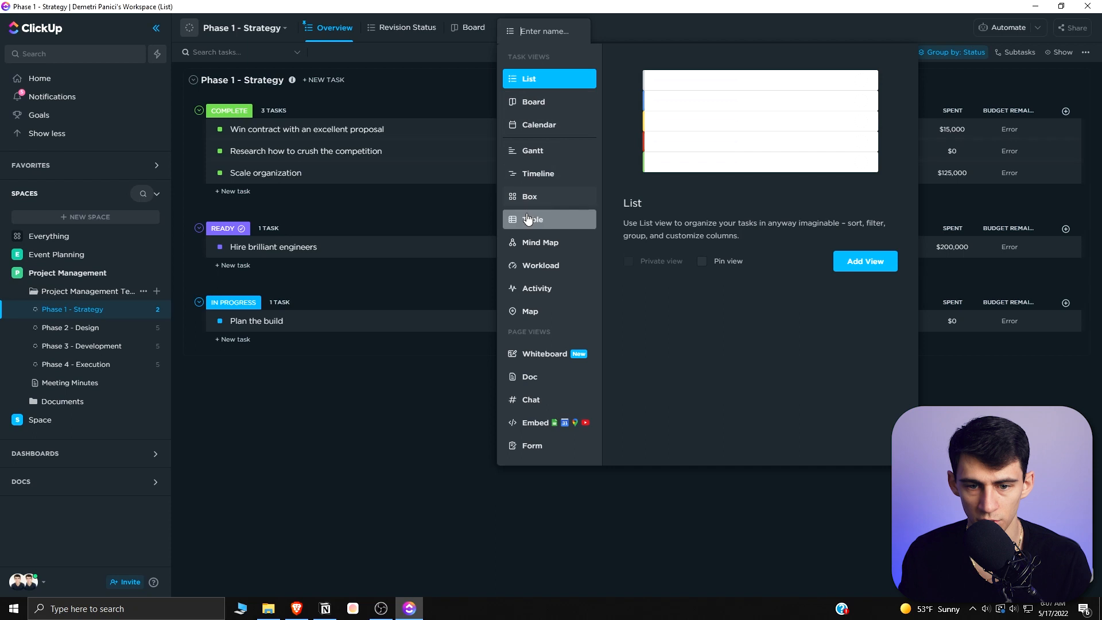
{"action": "left_click", "coordinate": [529, 218]}
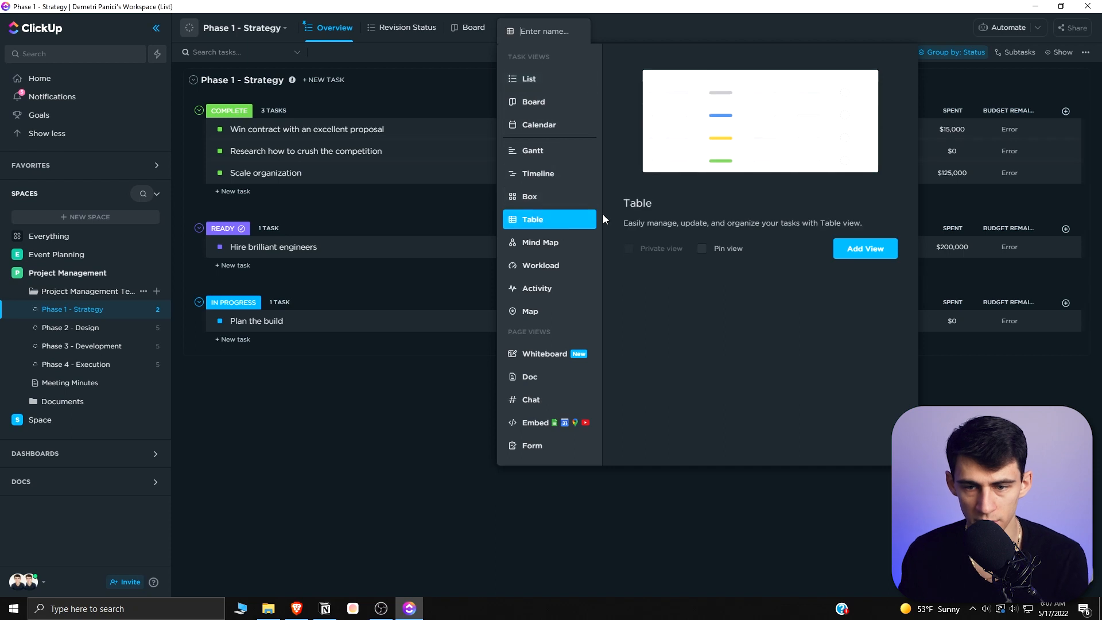
{"action": "left_click", "coordinate": [838, 251]}
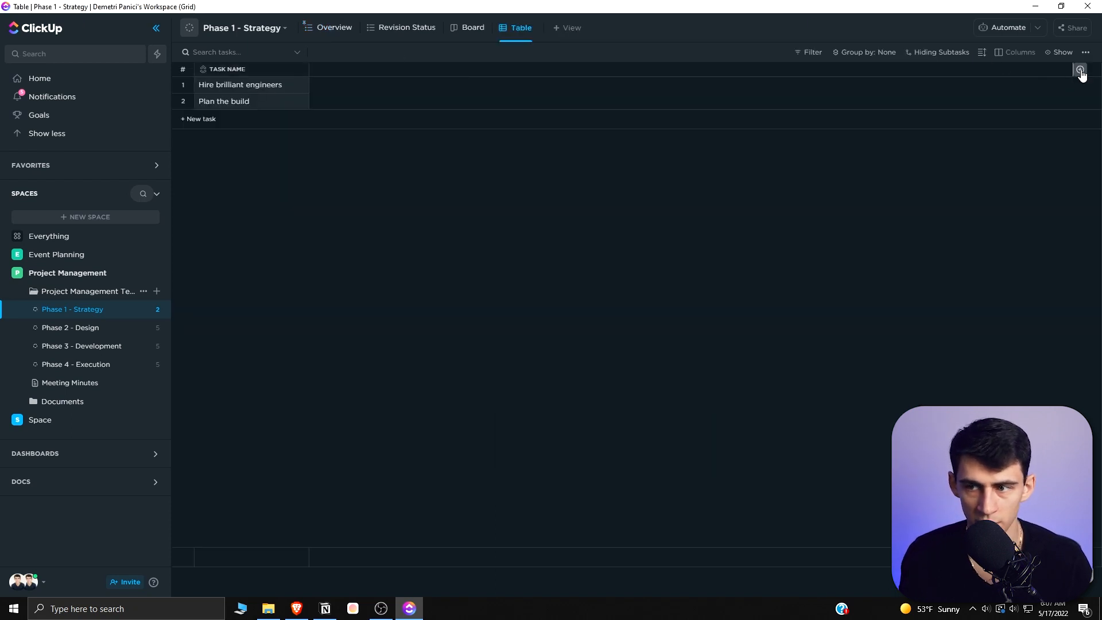
- Add a Calendar view to the Phase 1 - Strategy list
{"action": "left_click", "coordinate": [1080, 70]}
{"action": "left_click", "coordinate": [1029, 144]}
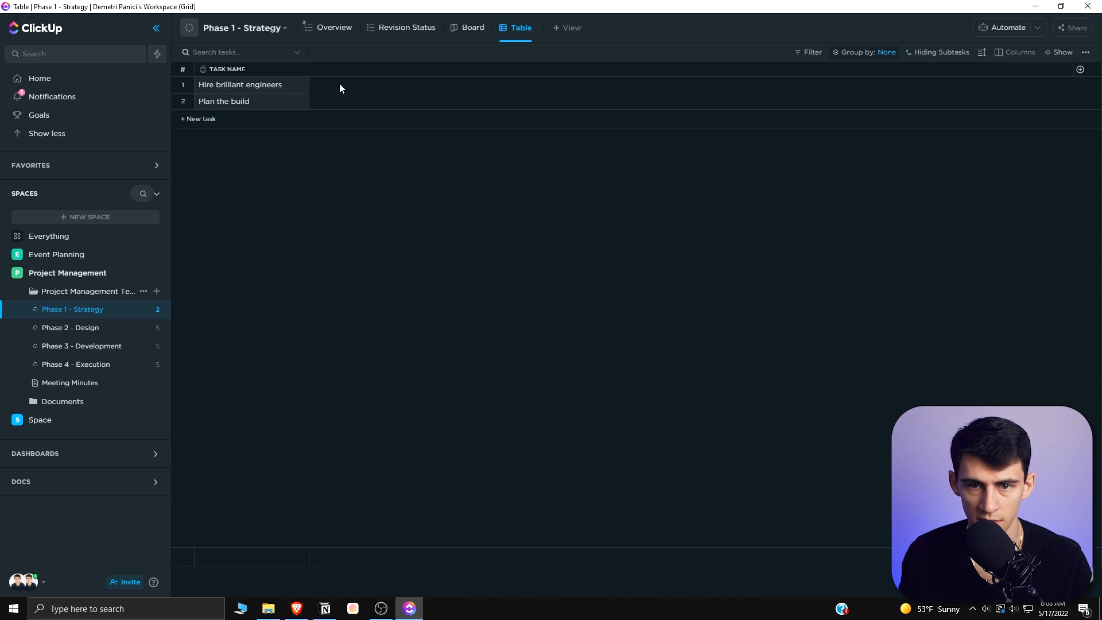
{"action": "left_click", "coordinate": [560, 27]}
{"action": "left_click", "coordinate": [608, 125]}
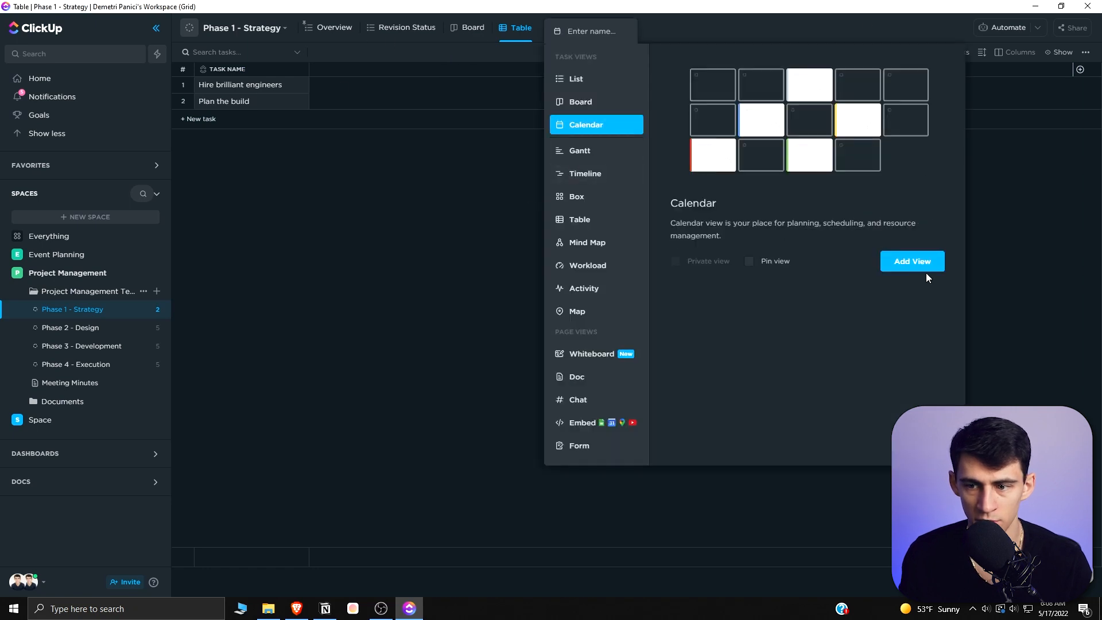
{"action": "left_click", "coordinate": [925, 269]}
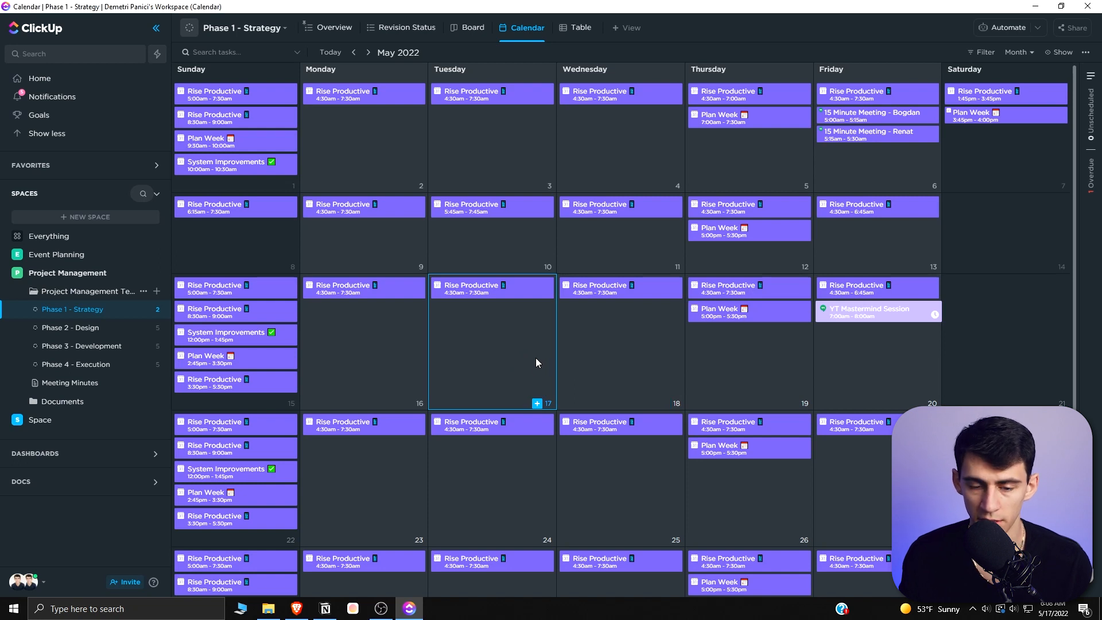
- Add a Timeline view to the list
{"action": "left_click", "coordinate": [627, 28]}
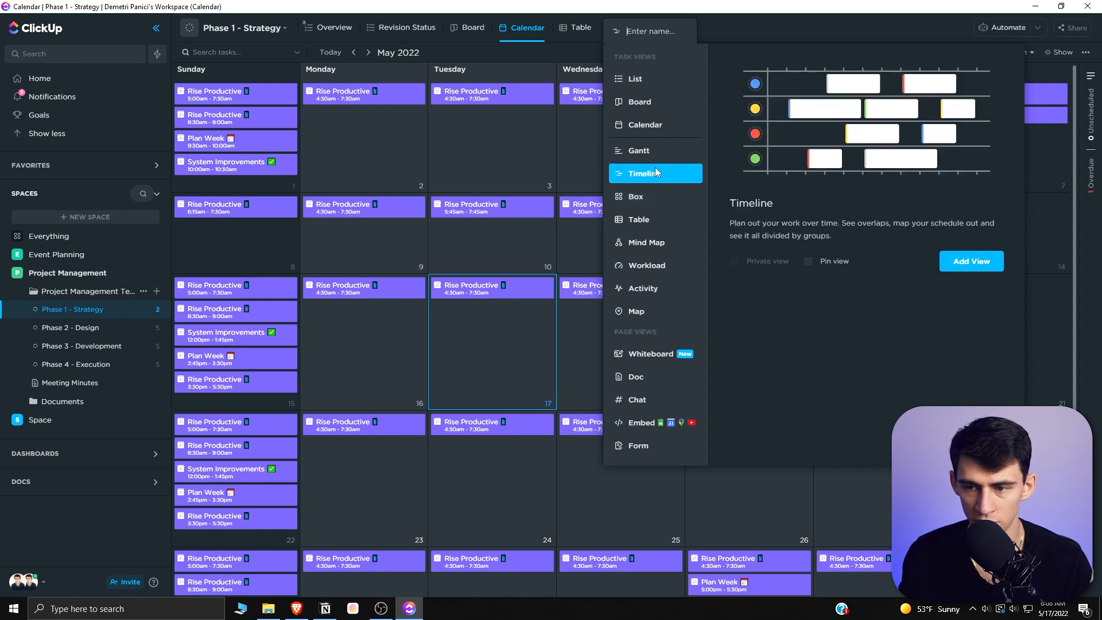
{"action": "left_click", "coordinate": [958, 261]}
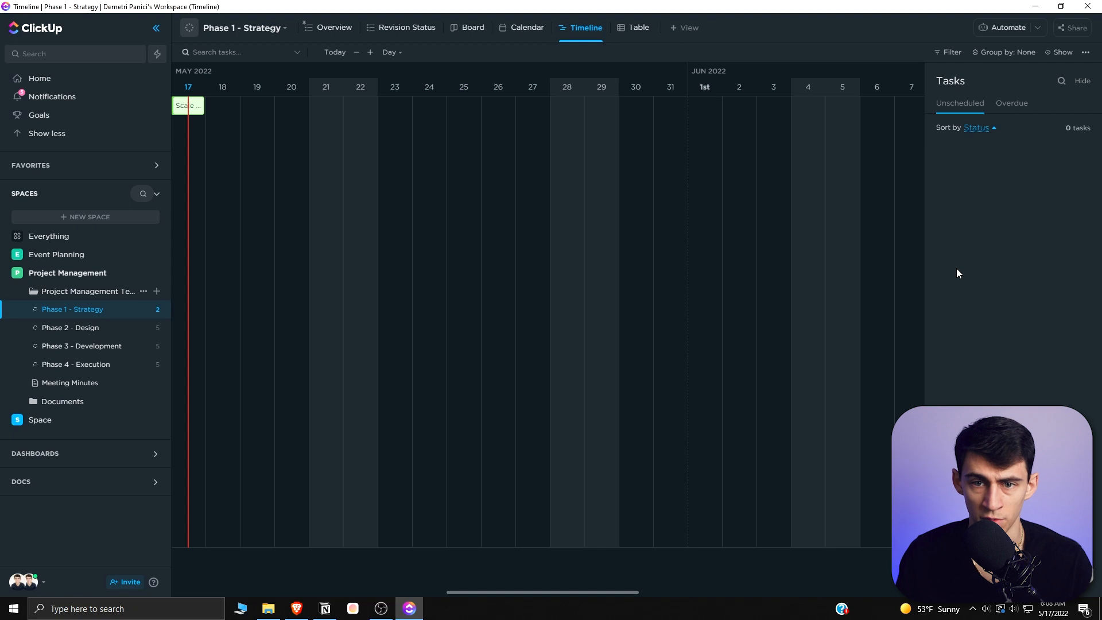
{"action": "left_click_drag", "start_coordinate": [454, 592], "coordinate": [367, 592]}
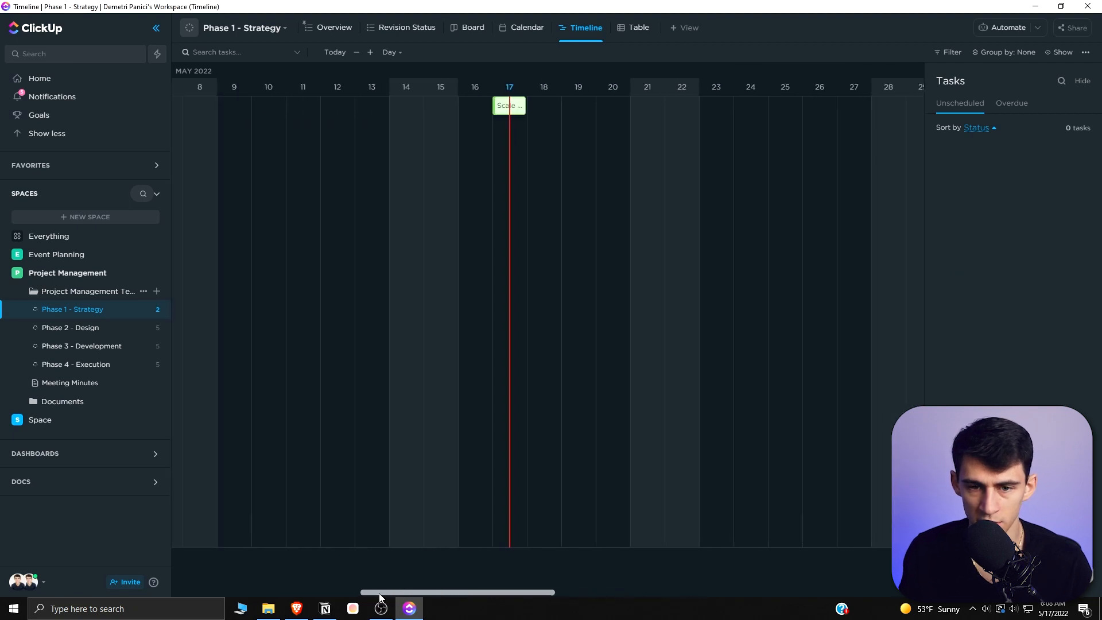
- Browse the other view types (Gantt, Activity, Whiteboard, Form, Chat) in the add-view menu without adding one
{"action": "left_click", "coordinate": [685, 27]}
{"action": "left_click", "coordinate": [691, 151]}
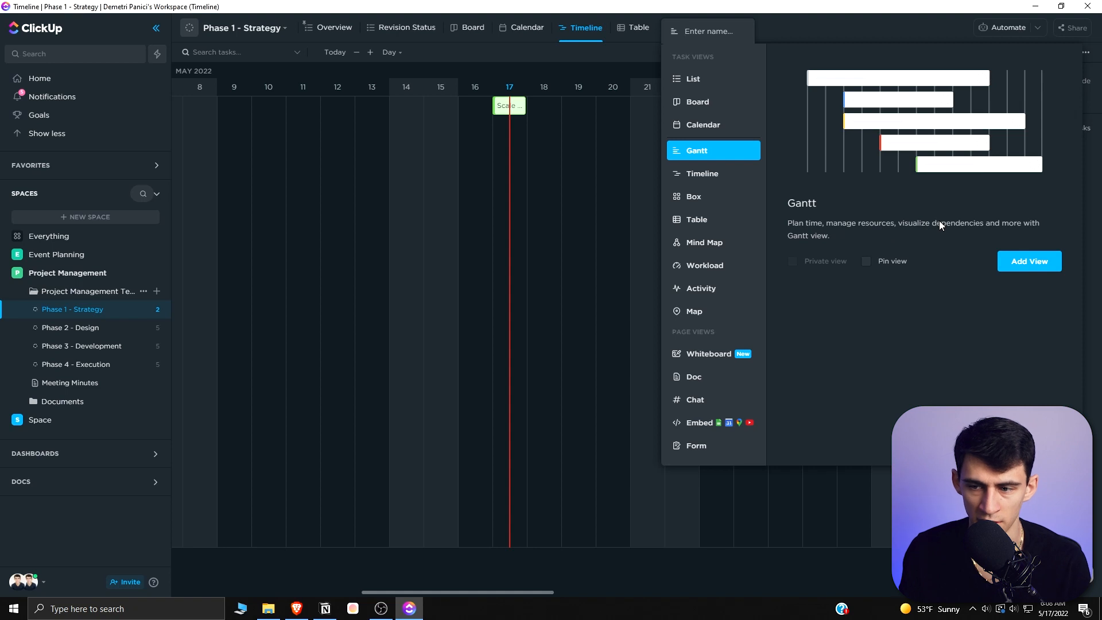
{"action": "left_click", "coordinate": [711, 288]}
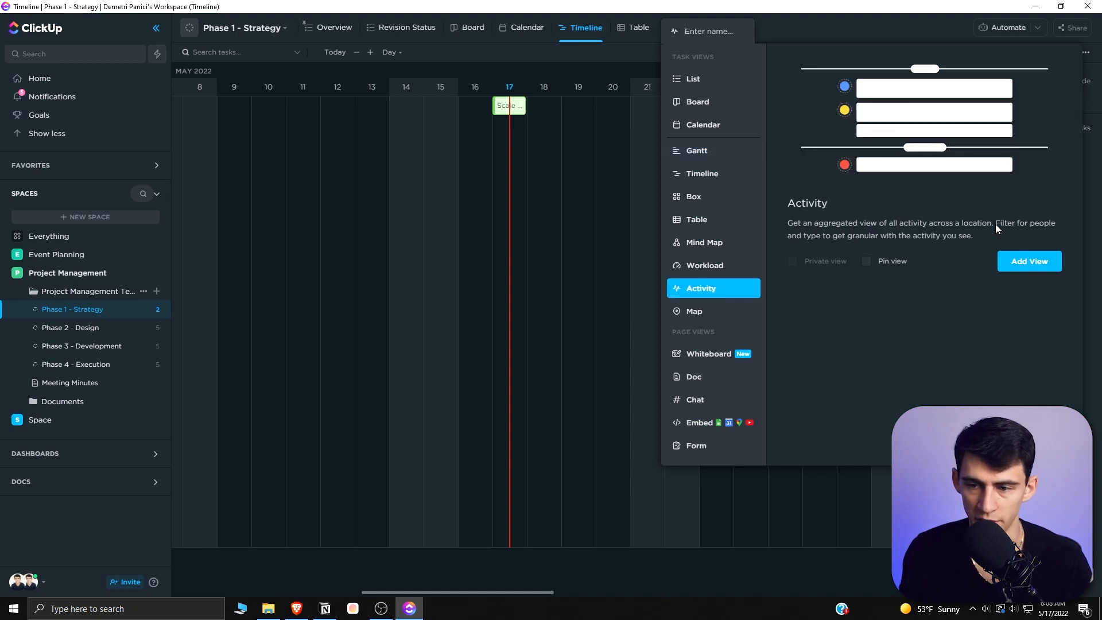
{"action": "left_click", "coordinate": [697, 311]}
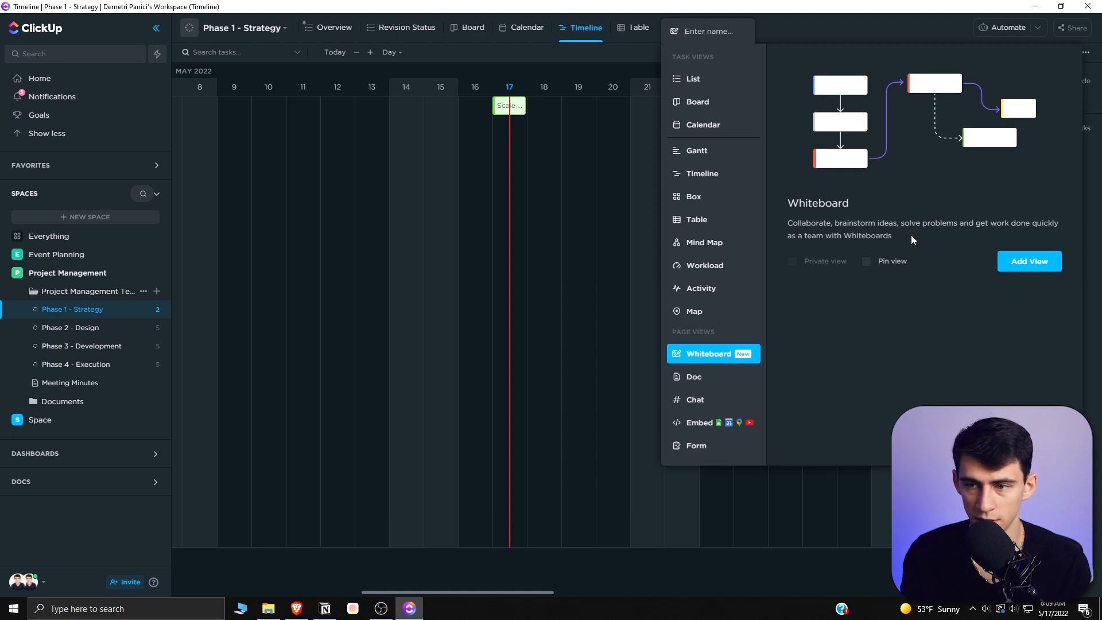
{"action": "left_click", "coordinate": [707, 443]}
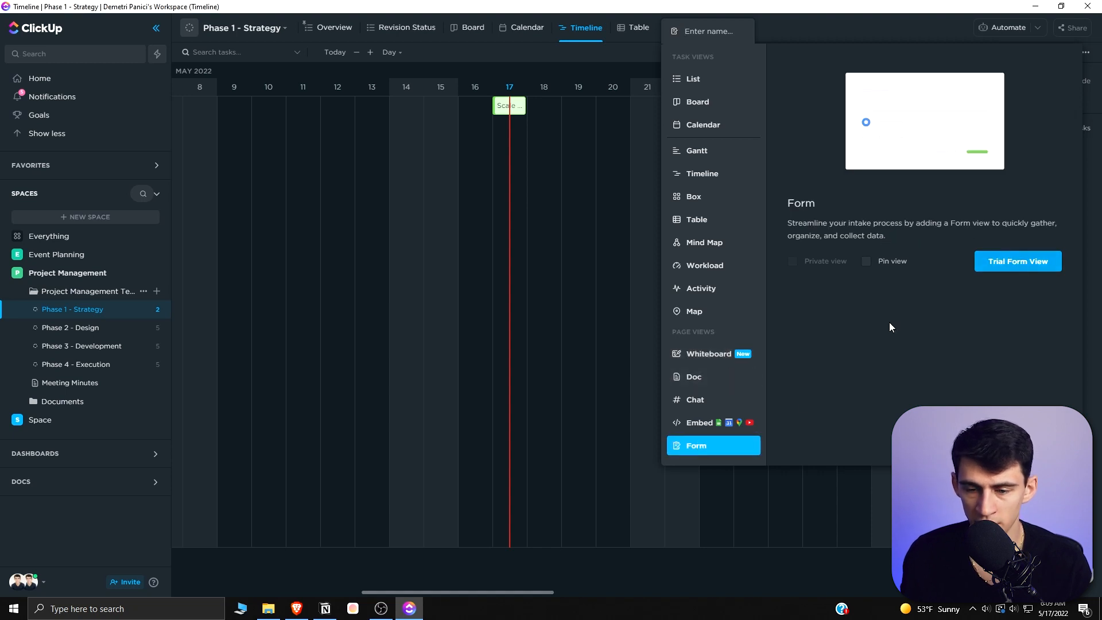
{"action": "left_click", "coordinate": [689, 401]}
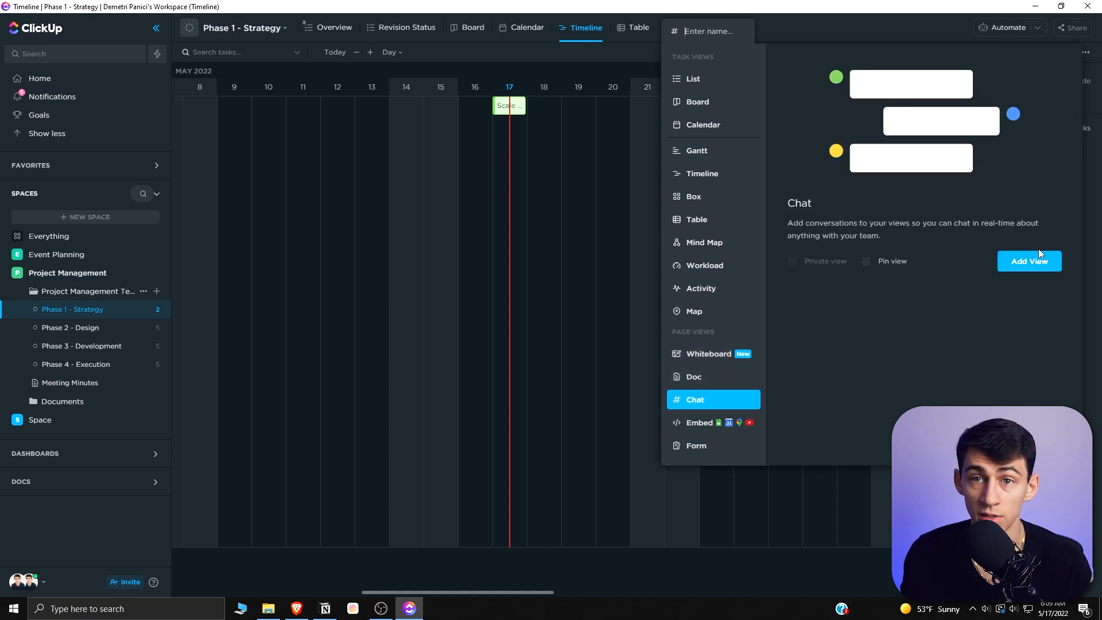
{"action": "left_click", "coordinate": [526, 27]}
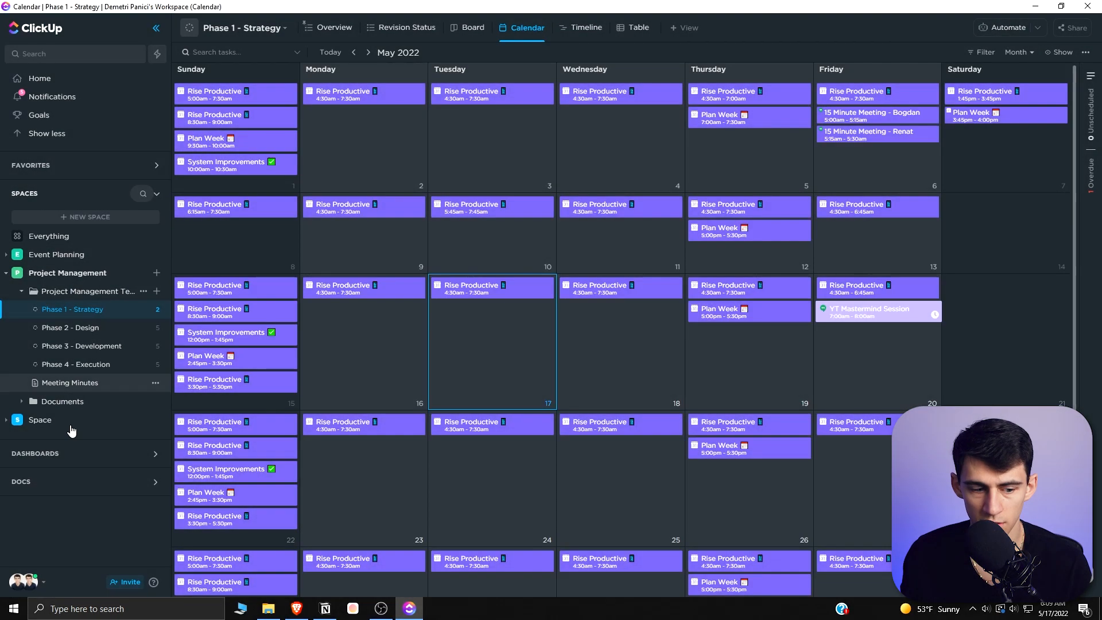
- Open the workspace Integrations settings and link a Google account to the Email ClickApp
{"action": "left_click", "coordinate": [18, 582]}
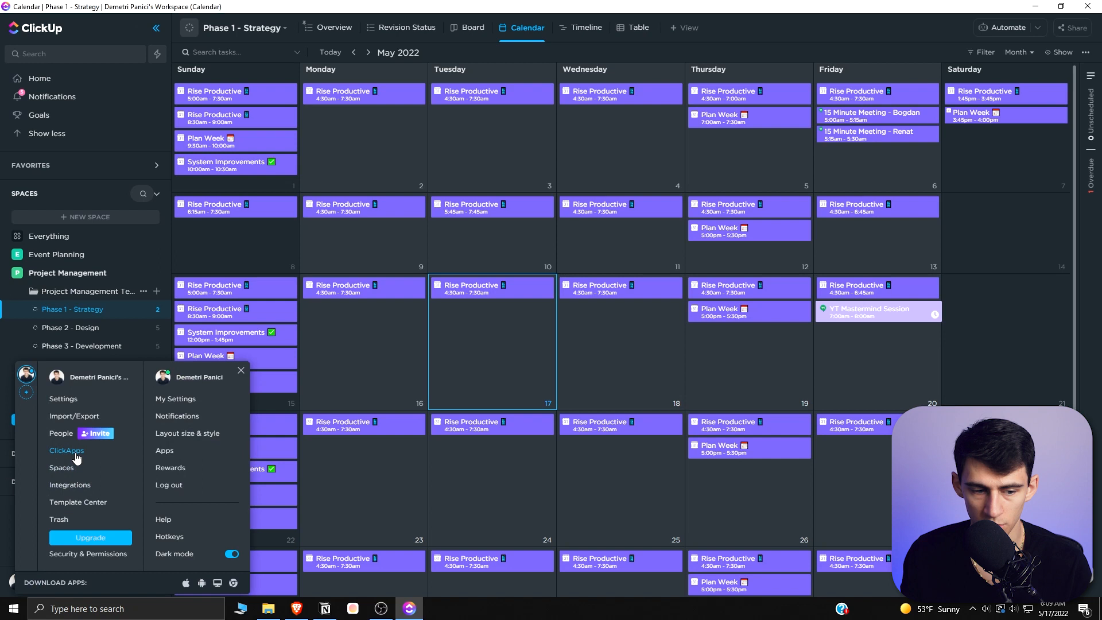
{"action": "left_click", "coordinate": [76, 487]}
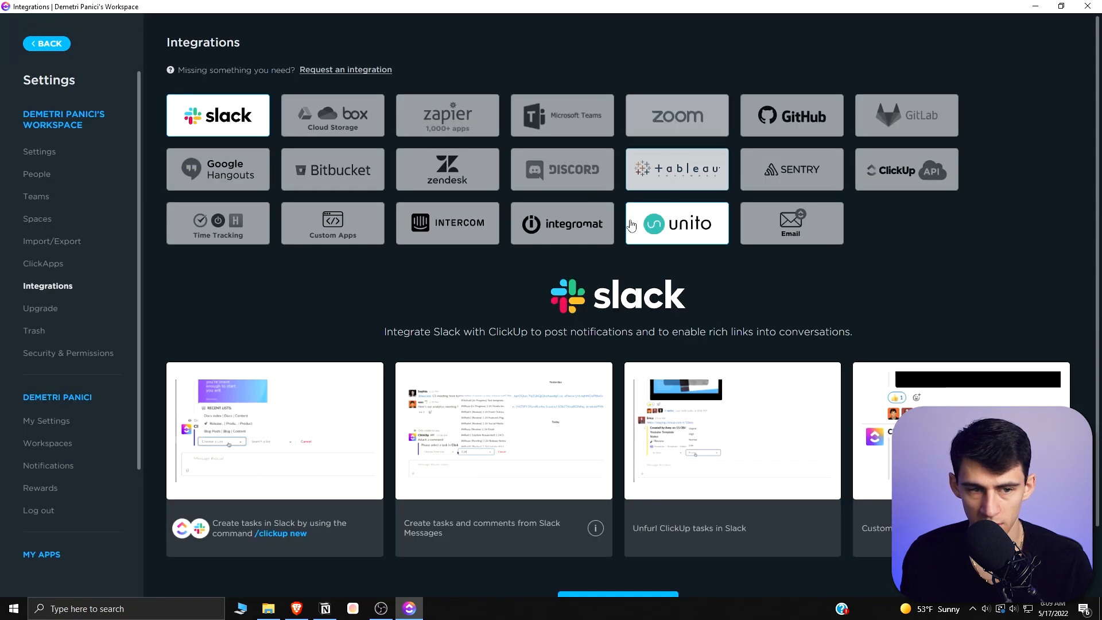
{"action": "scroll", "coordinate": [476, 293], "scroll_direction": "down", "scroll_amount": 2}
{"action": "scroll", "coordinate": [476, 293], "scroll_direction": "up", "scroll_amount": 2}
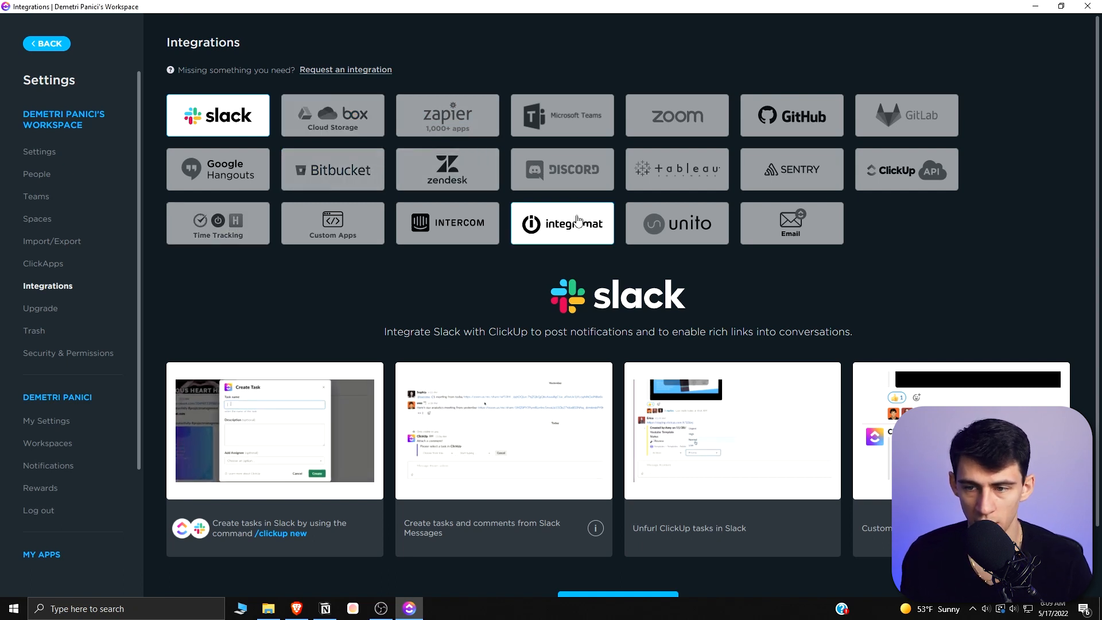
{"action": "left_click", "coordinate": [798, 222]}
{"action": "scroll", "coordinate": [689, 287], "scroll_direction": "down", "scroll_amount": 3}
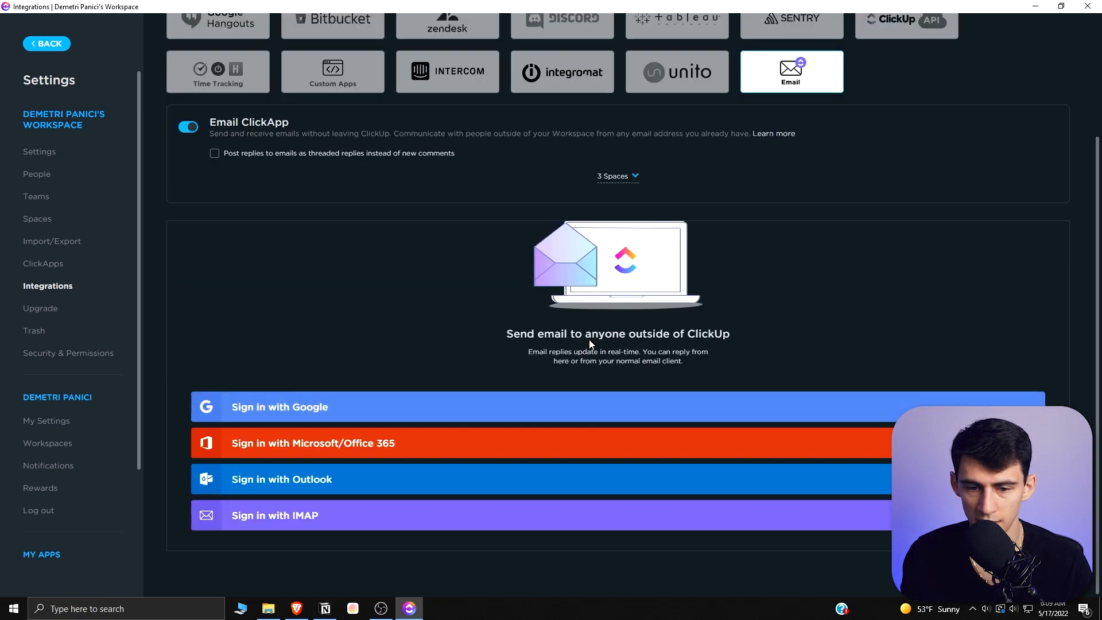
{"action": "left_click", "coordinate": [357, 407]}
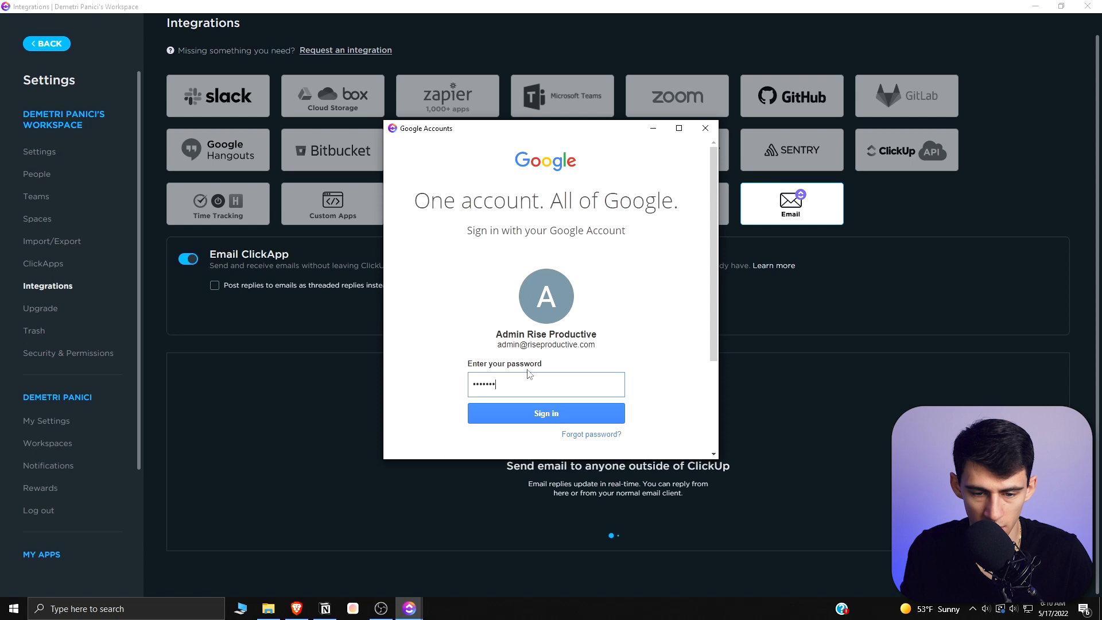
{"action": "left_click", "coordinate": [545, 412]}
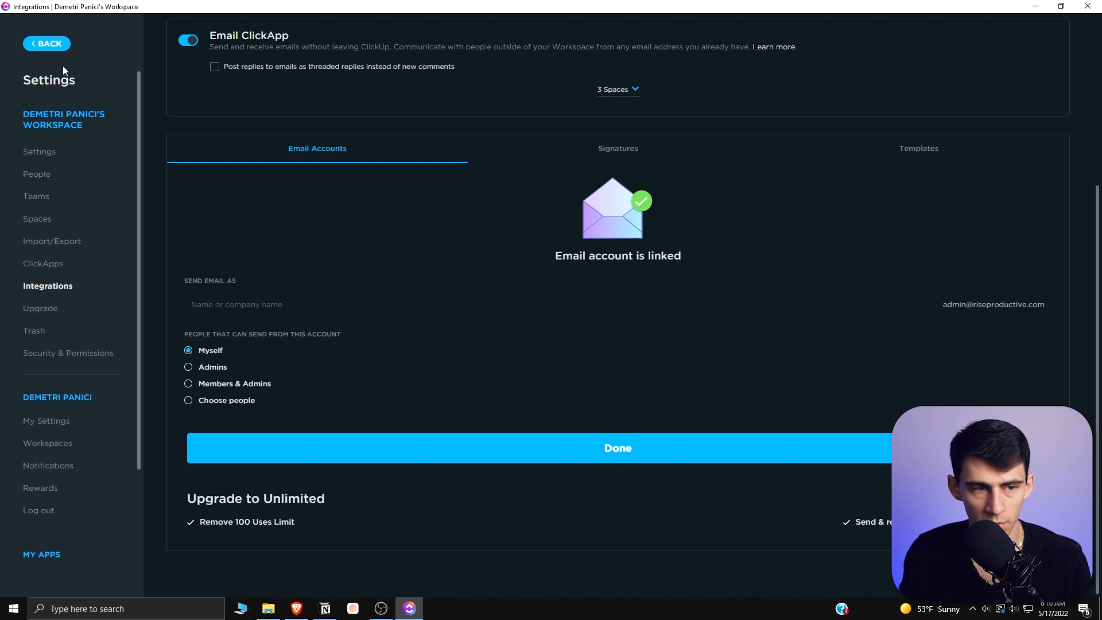
- Return to the Phase 1 - Strategy list and open its Calendar view
{"action": "left_click", "coordinate": [65, 43]}
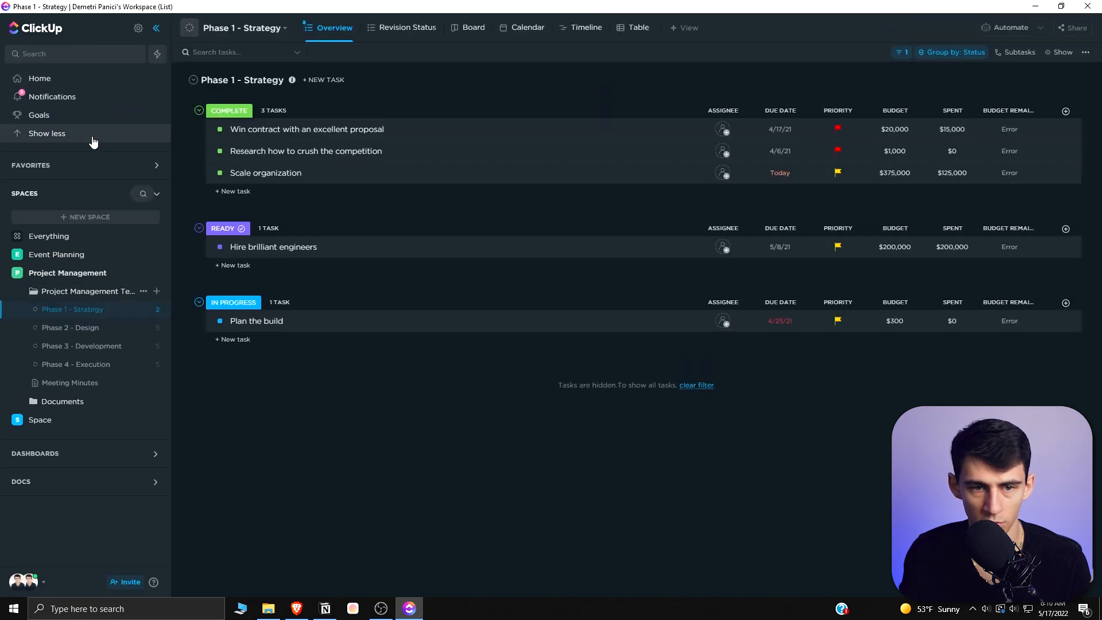
{"action": "left_click", "coordinate": [522, 27]}
{"action": "left_click", "coordinate": [1059, 52]}
{"action": "scroll", "coordinate": [1000, 264], "scroll_direction": "down", "scroll_amount": 5}
{"action": "left_click", "coordinate": [976, 320]}
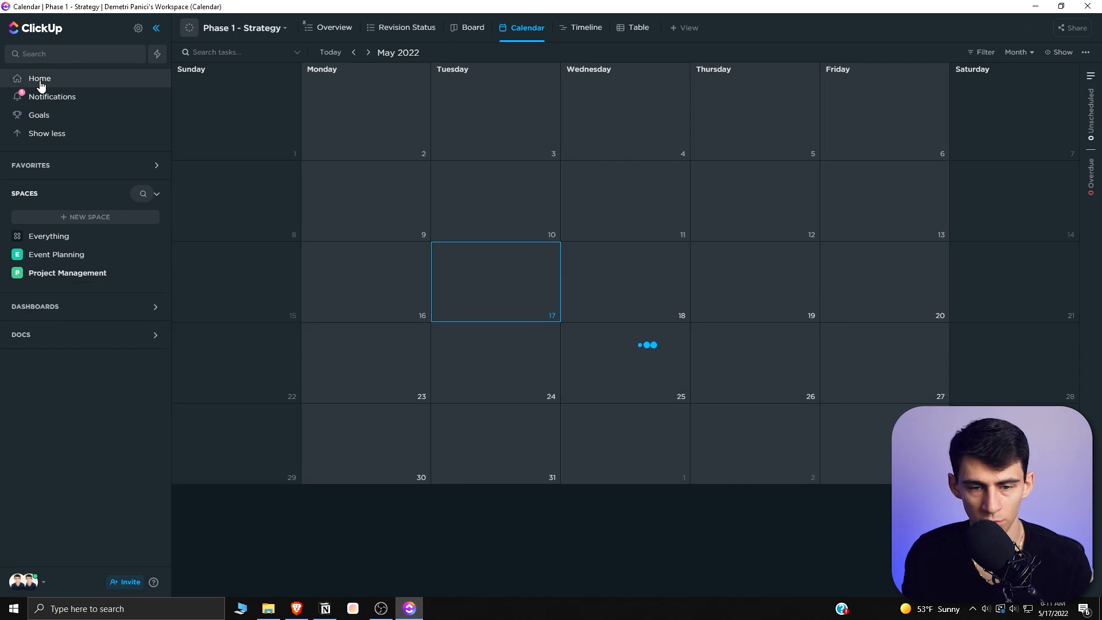
- Open Home and review which calendars are shown in the Calendar panel
{"action": "left_click", "coordinate": [40, 80]}
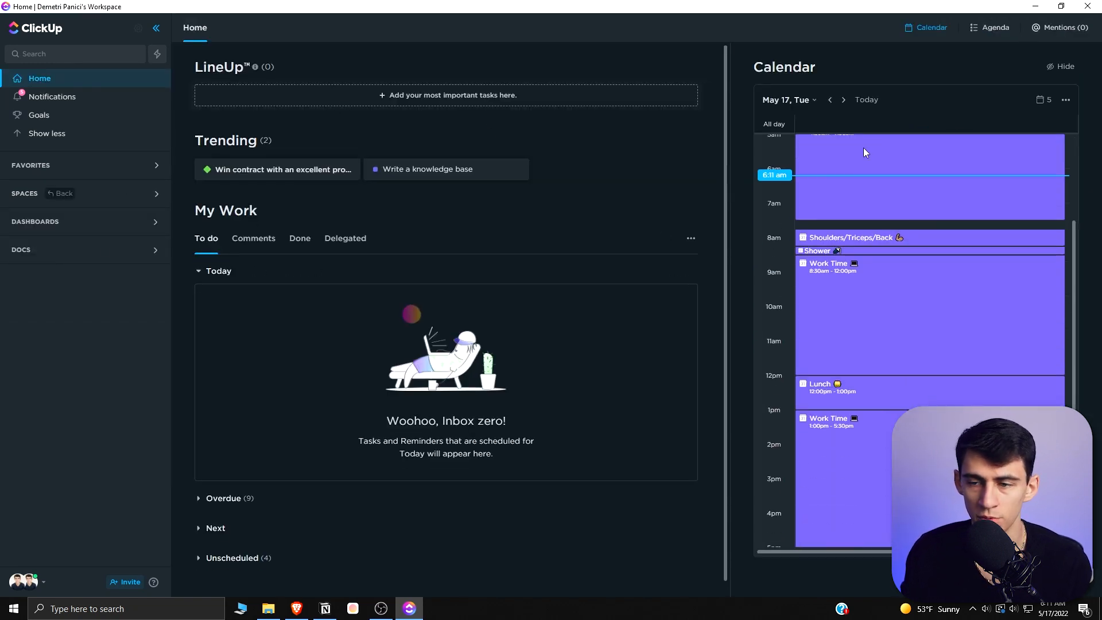
{"action": "left_click", "coordinate": [1043, 100]}
{"action": "left_click", "coordinate": [1031, 101]}
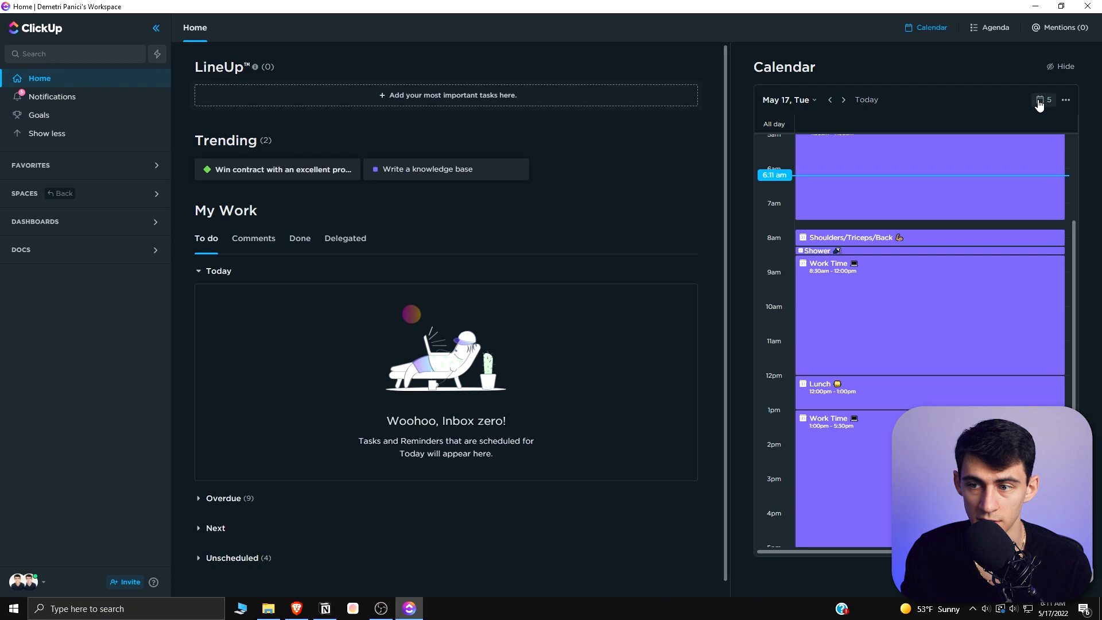
{"action": "left_click", "coordinate": [1048, 102]}
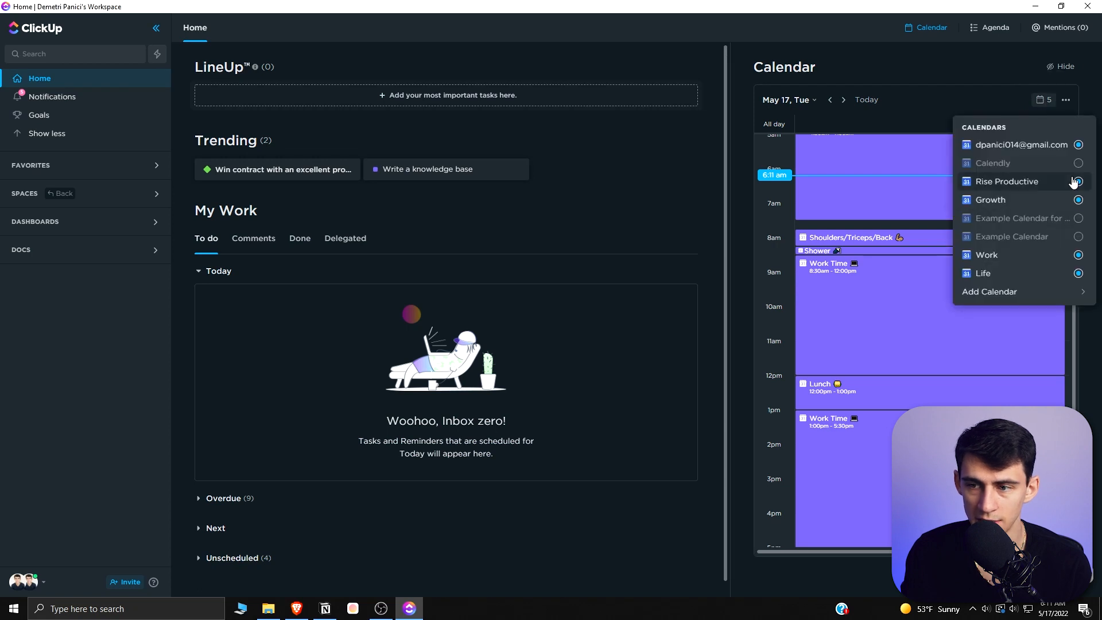
{"action": "left_click", "coordinate": [873, 102]}
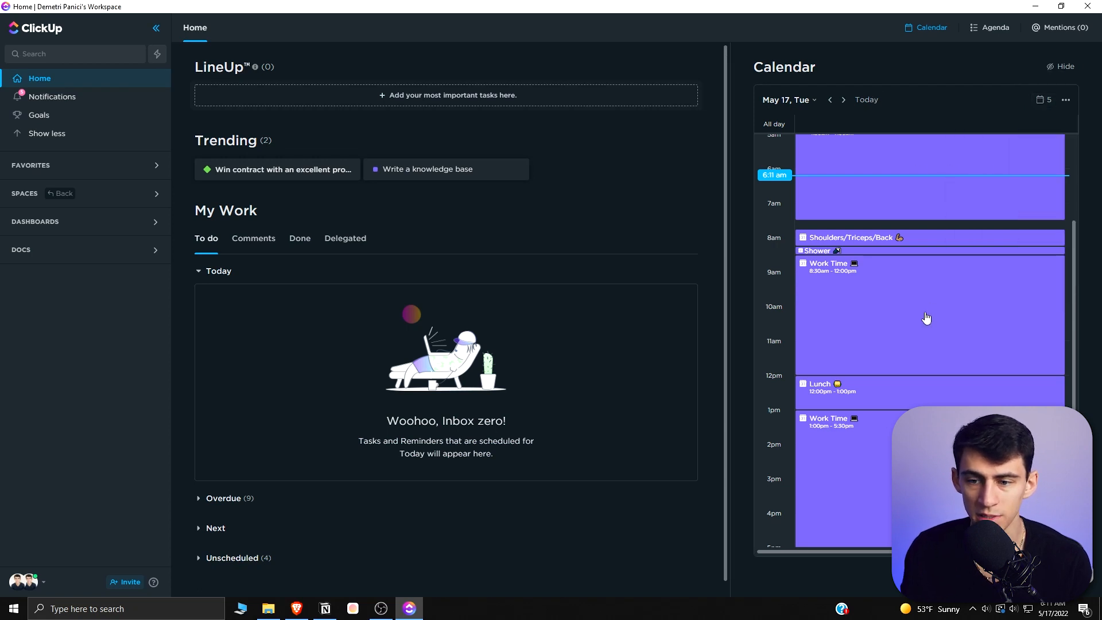
{"action": "scroll", "coordinate": [942, 304], "scroll_direction": "down", "scroll_amount": 1}
{"action": "scroll", "coordinate": [955, 306], "scroll_direction": "up", "scroll_amount": 2}
{"action": "scroll", "coordinate": [956, 309], "scroll_direction": "up", "scroll_amount": 1}
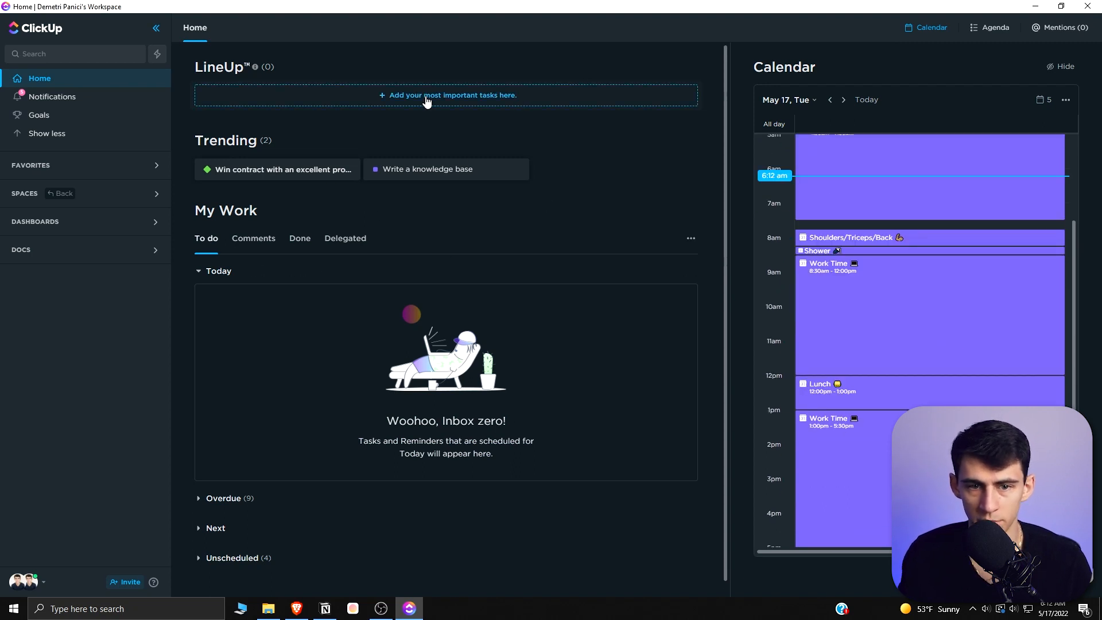
- Review the Home page calendar and the My Work sections and its To do, Comments, Done and Delegated tabs
{"action": "scroll", "coordinate": [888, 283], "scroll_direction": "up", "scroll_amount": 2}
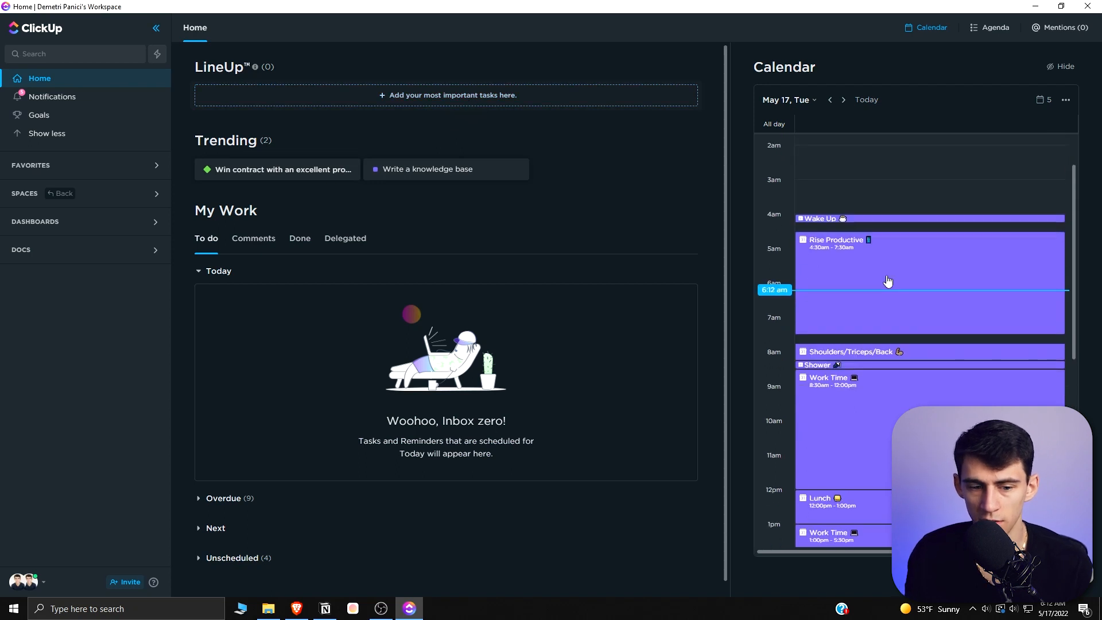
{"action": "scroll", "coordinate": [888, 283], "scroll_direction": "down", "scroll_amount": 1}
{"action": "scroll", "coordinate": [517, 402], "scroll_direction": "down", "scroll_amount": 1}
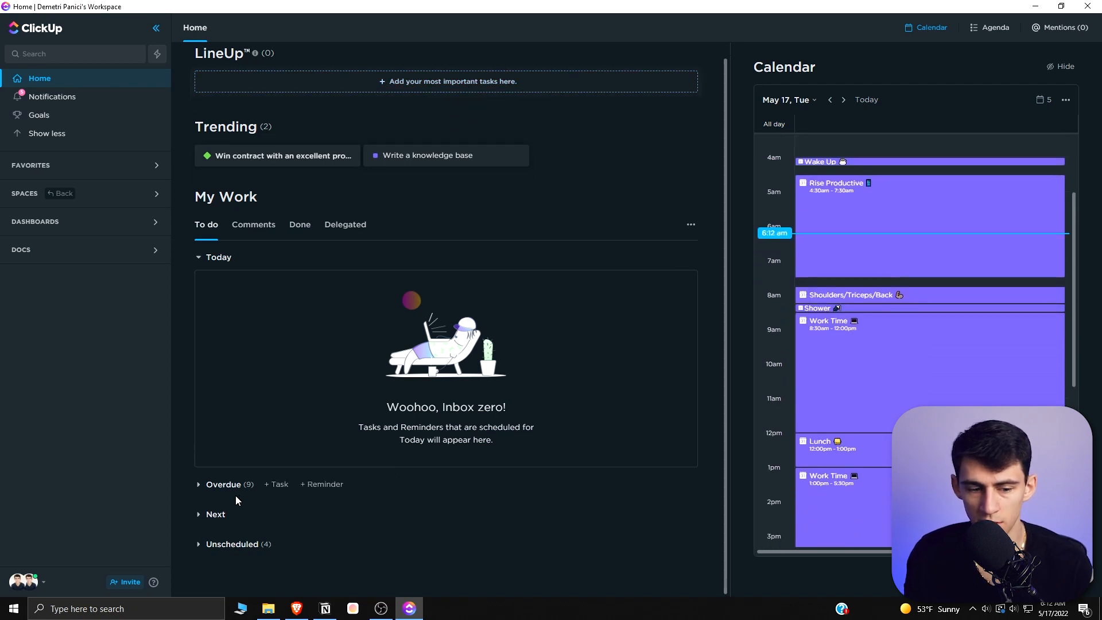
{"action": "left_click", "coordinate": [235, 545]}
{"action": "scroll", "coordinate": [423, 561], "scroll_direction": "down", "scroll_amount": 2}
{"action": "left_click", "coordinate": [234, 429]}
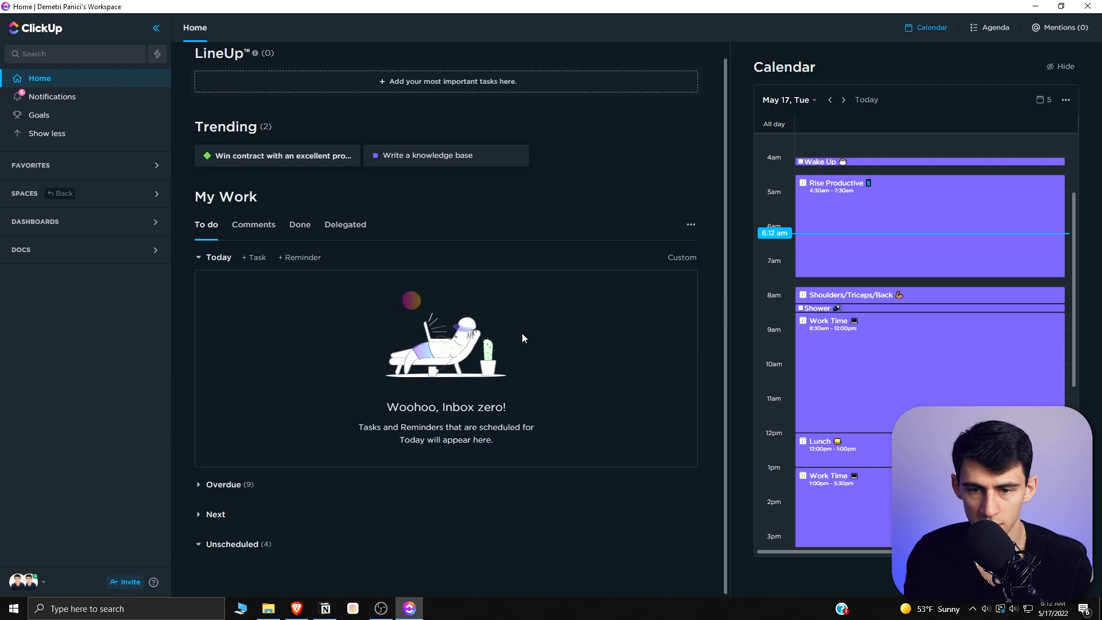
{"action": "left_click", "coordinate": [263, 240]}
{"action": "left_click", "coordinate": [306, 246]}
{"action": "left_click", "coordinate": [342, 240]}
{"action": "left_click", "coordinate": [207, 240]}
{"action": "scroll", "coordinate": [891, 280], "scroll_direction": "down", "scroll_amount": 1}
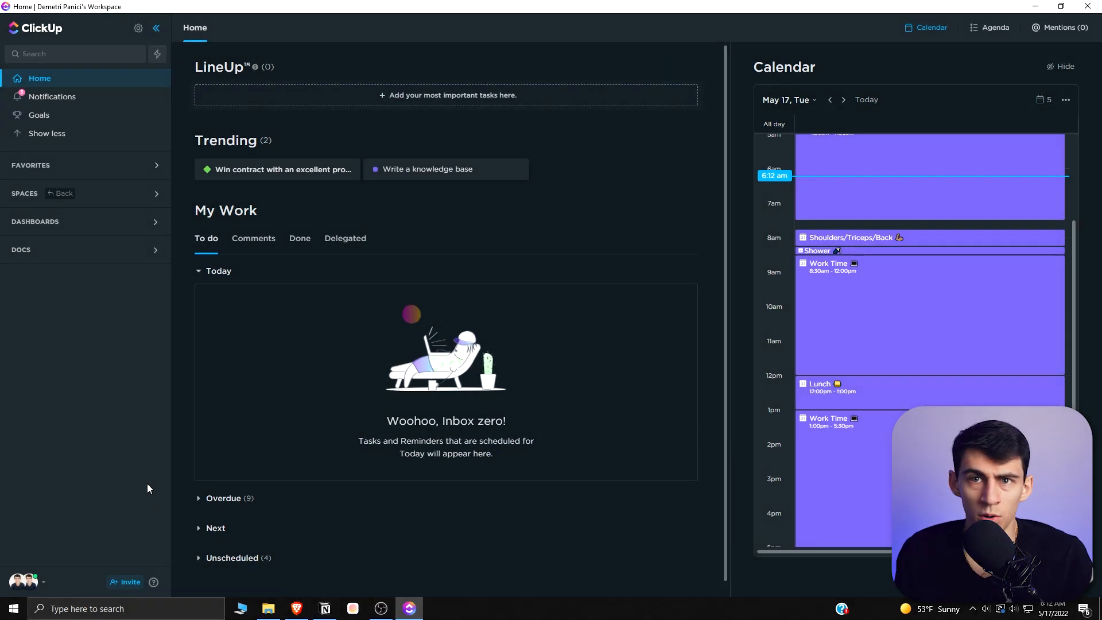
- Open the personal Notifications settings from the profile menu and look through the notification options
{"action": "left_click", "coordinate": [22, 583]}
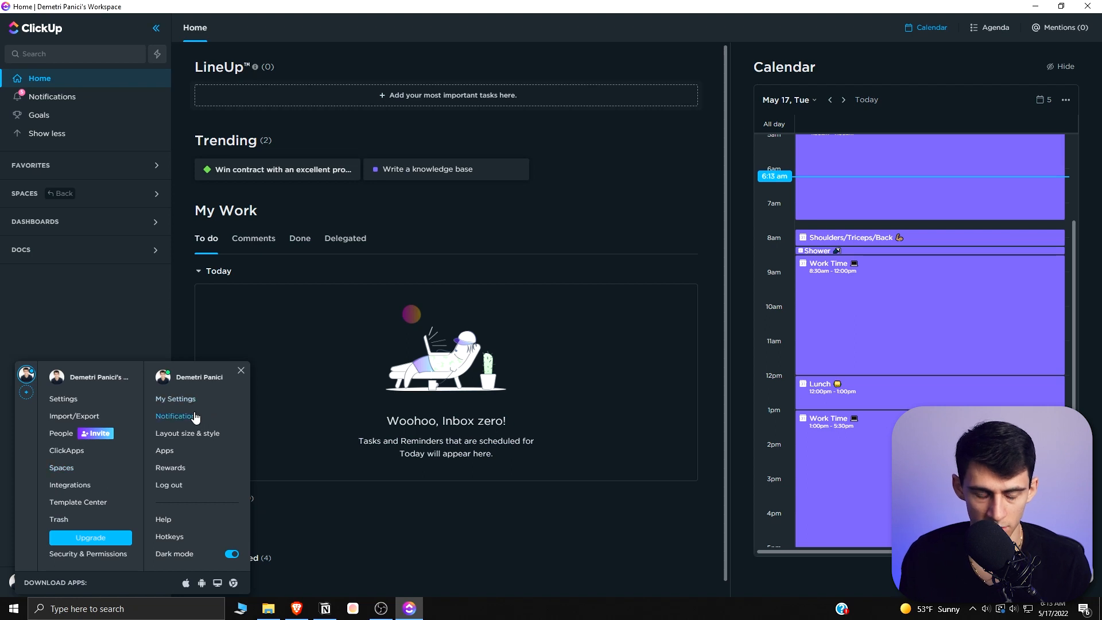
{"action": "left_click", "coordinate": [13, 583]}
{"action": "left_click", "coordinate": [167, 415]}
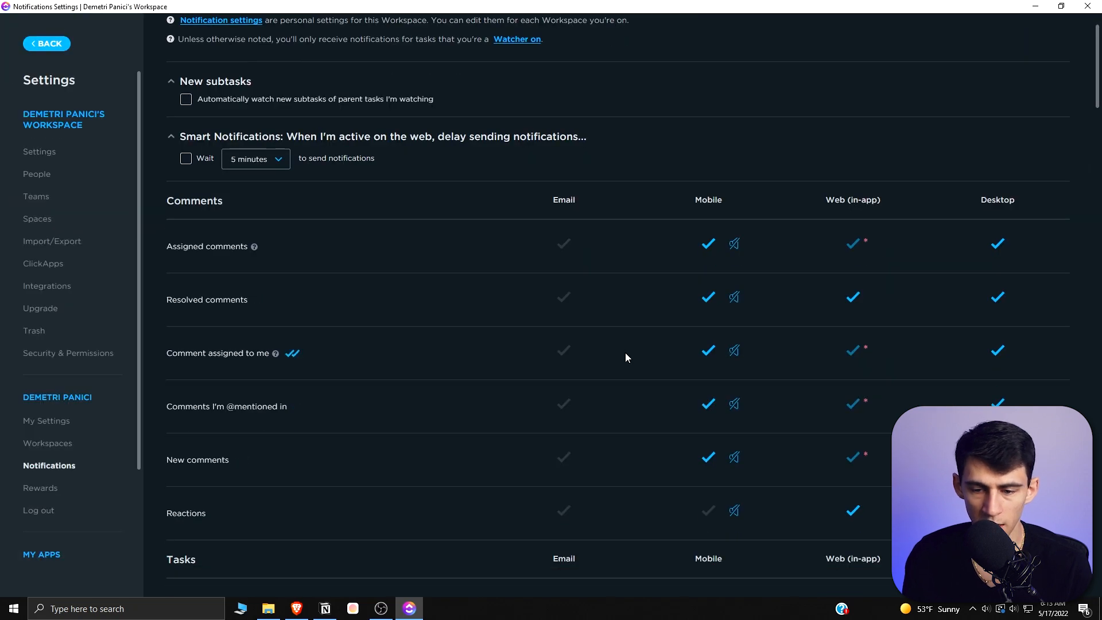
{"action": "scroll", "coordinate": [721, 326], "scroll_direction": "down", "scroll_amount": 20}
{"action": "scroll", "coordinate": [718, 325], "scroll_direction": "down", "scroll_amount": 10}
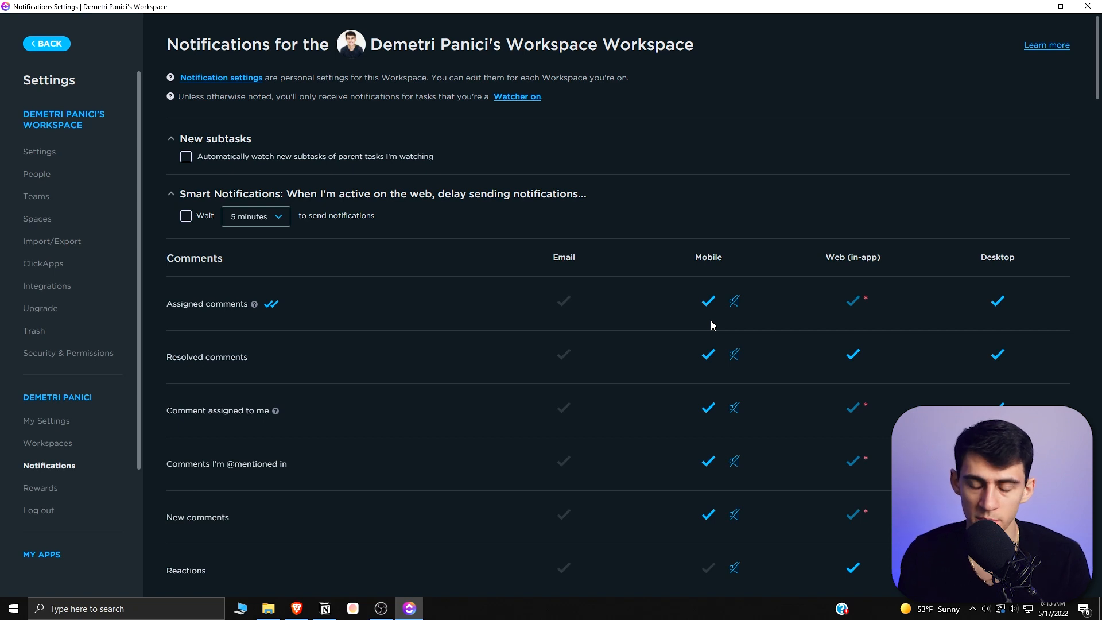
{"action": "scroll", "coordinate": [567, 309], "scroll_direction": "down", "scroll_amount": 20}
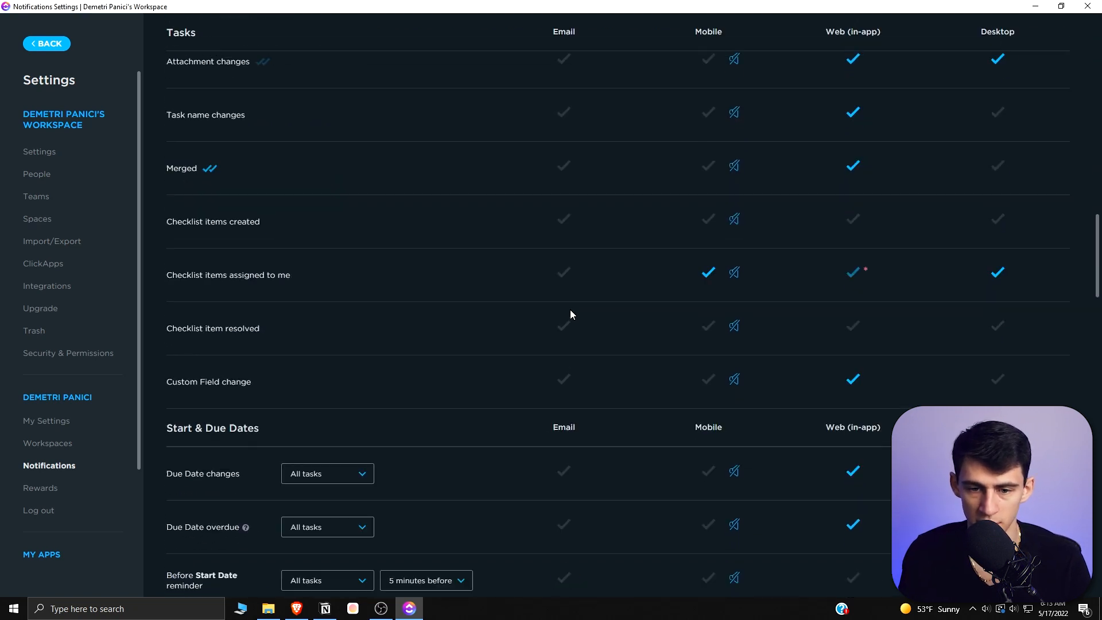
{"action": "scroll", "coordinate": [604, 422], "scroll_direction": "up", "scroll_amount": 15}
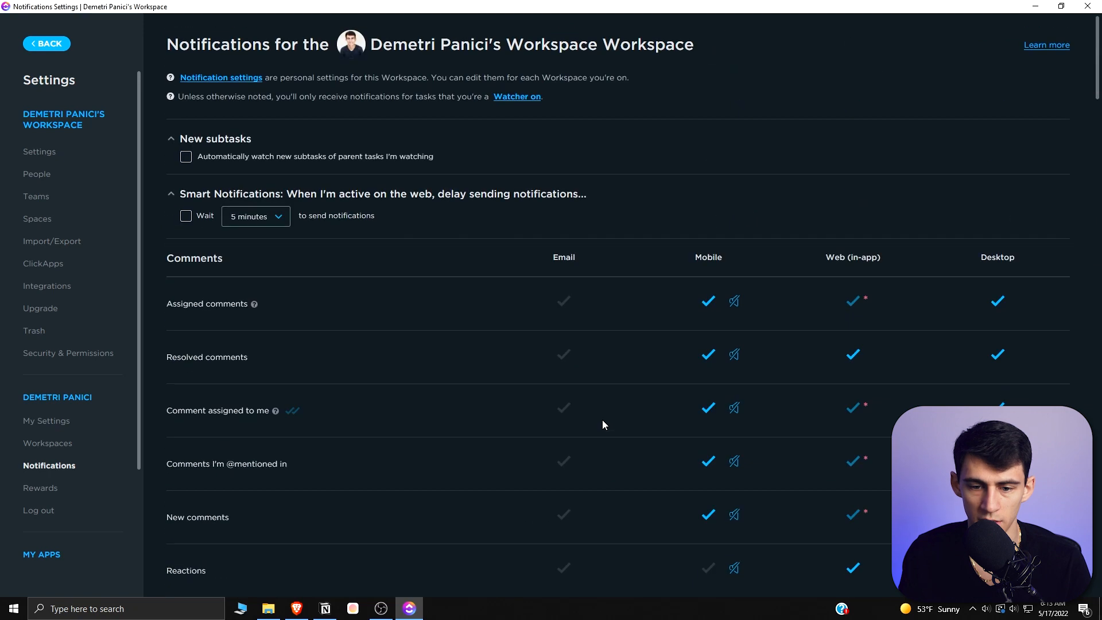